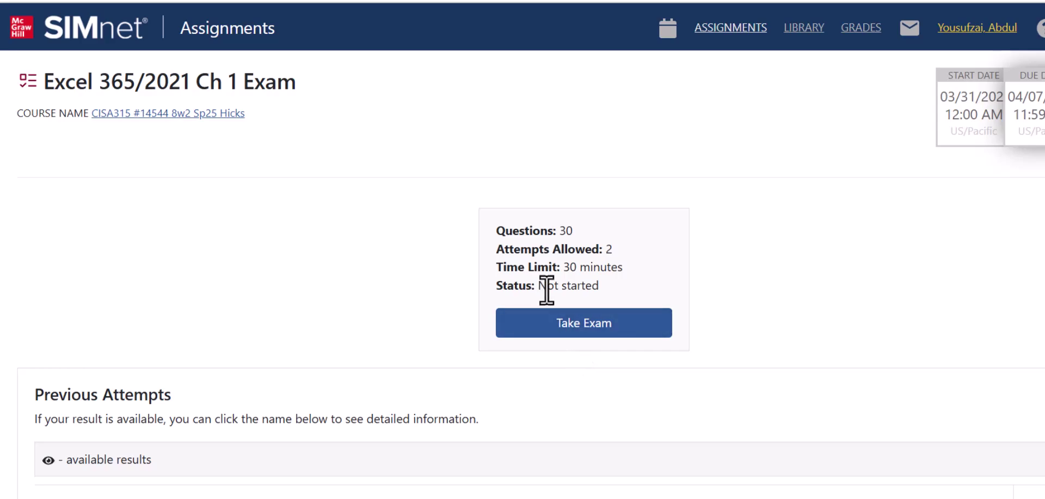
- Begin the Excel Ch 1 Exam attempt, agreeing to the integrity policy before starting
click(603, 327)
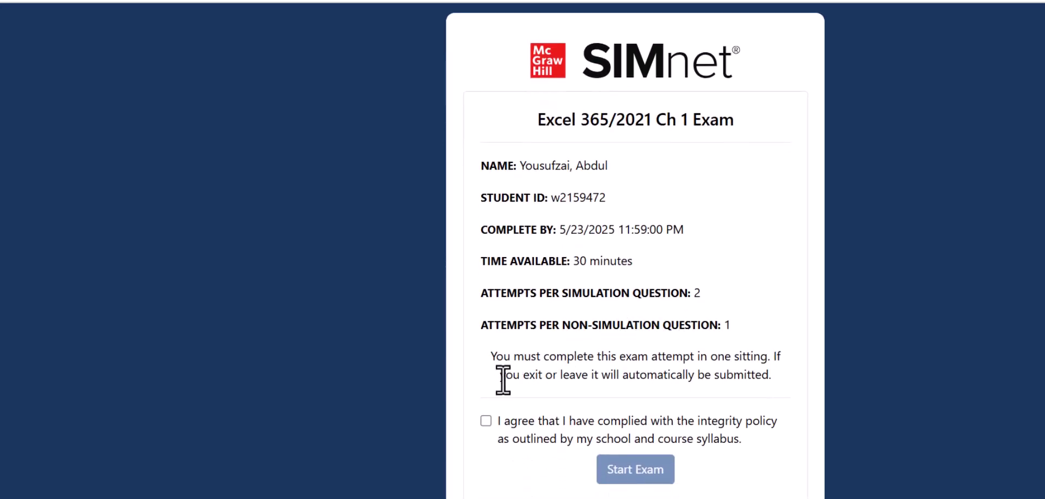
click(486, 420)
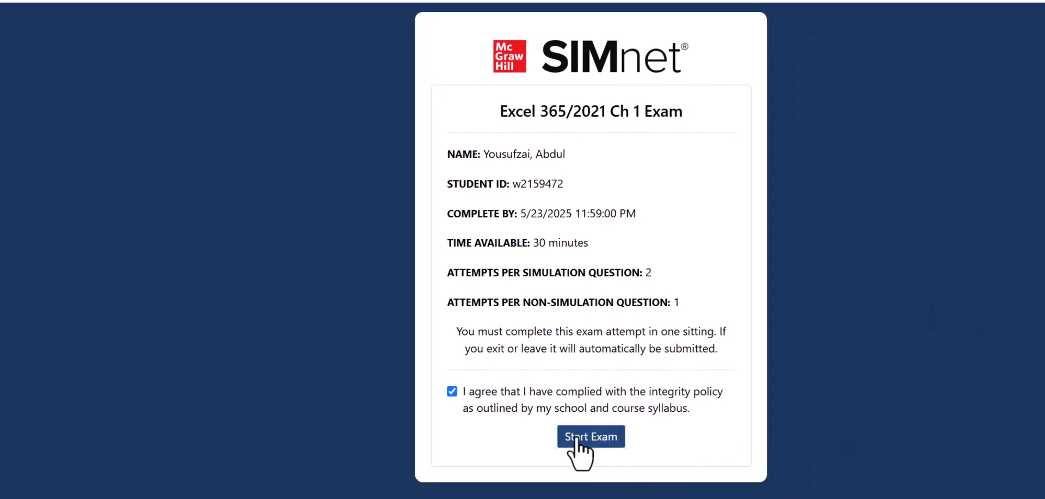
click(587, 453)
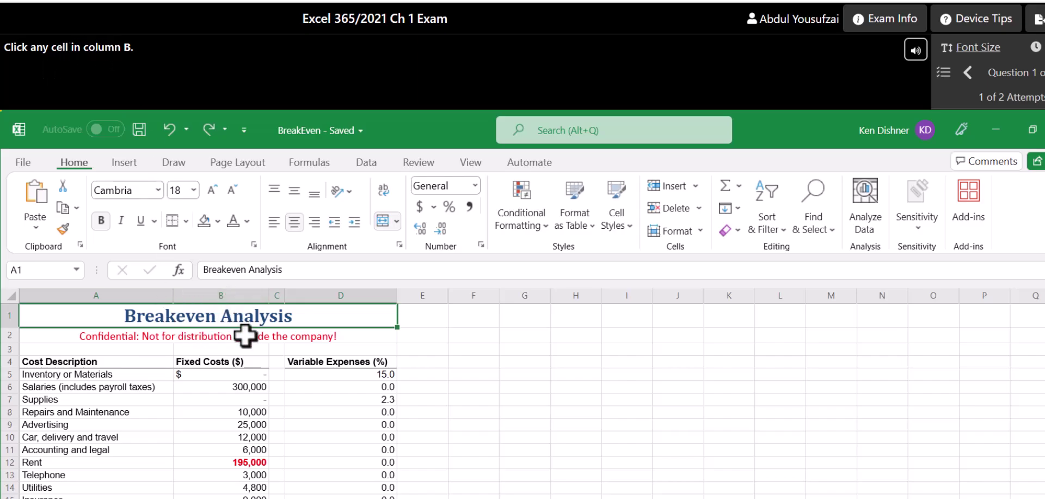
- Answer questions 1–3 by selecting a cell in column B, a cell in row 11, and B5
click(239, 387)
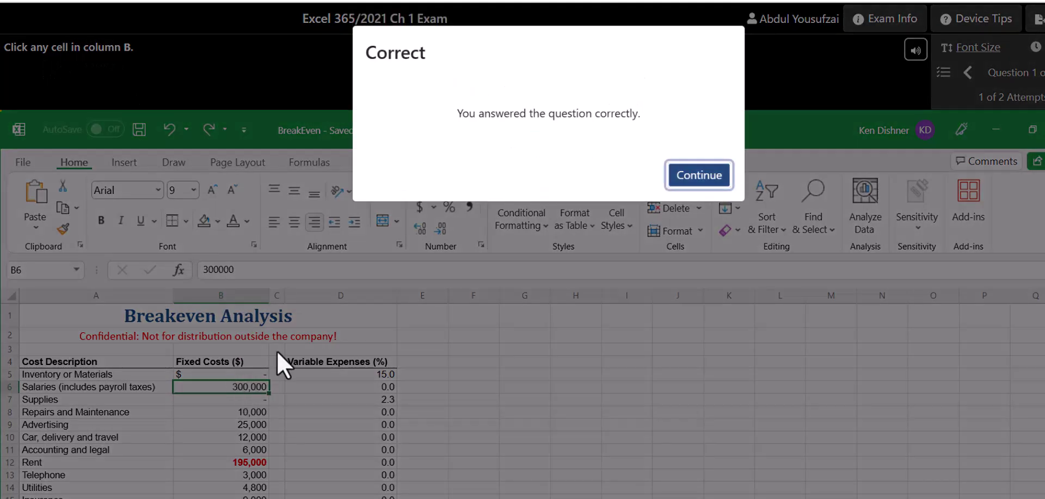
click(702, 177)
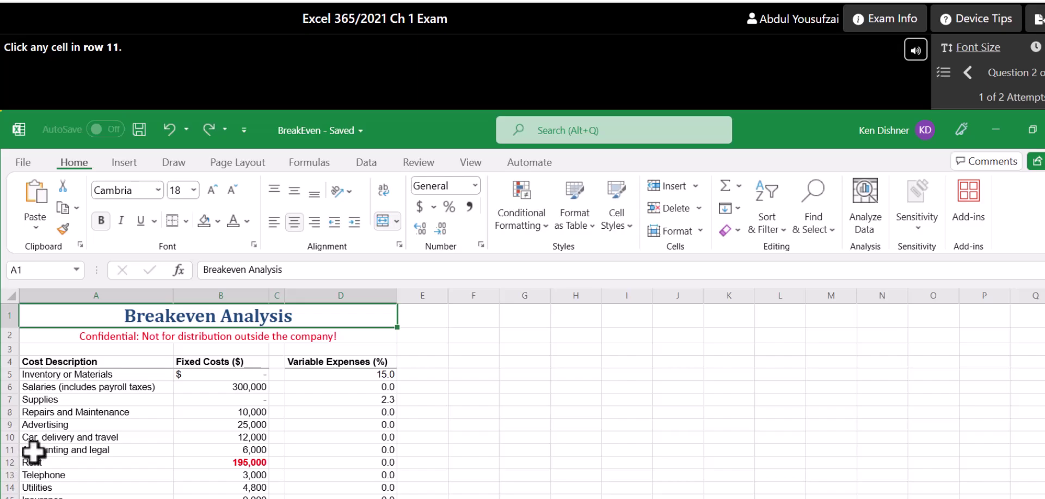
click(248, 449)
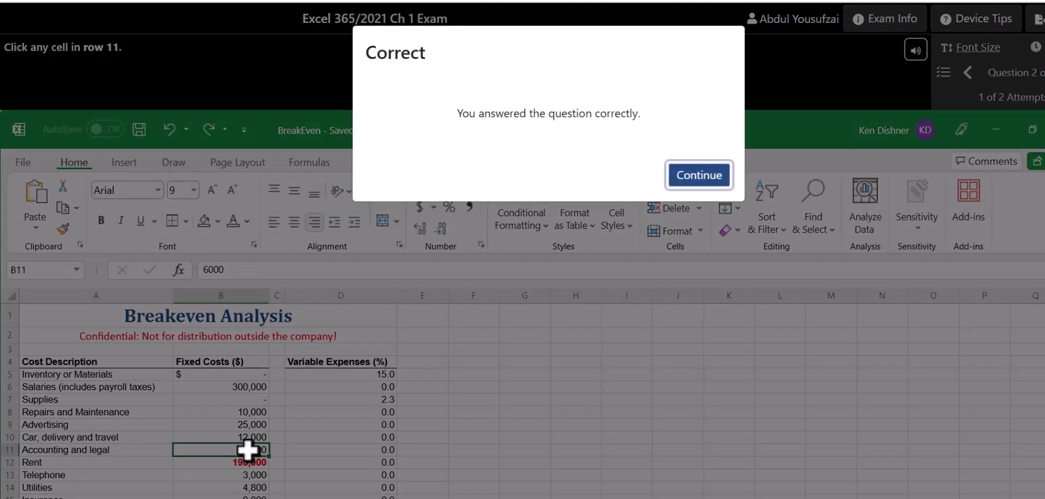
click(699, 181)
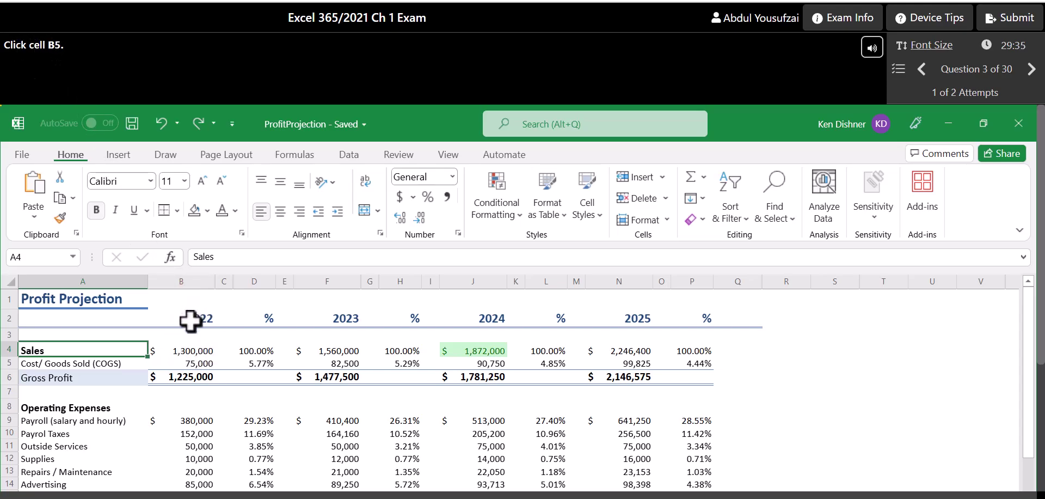
click(191, 363)
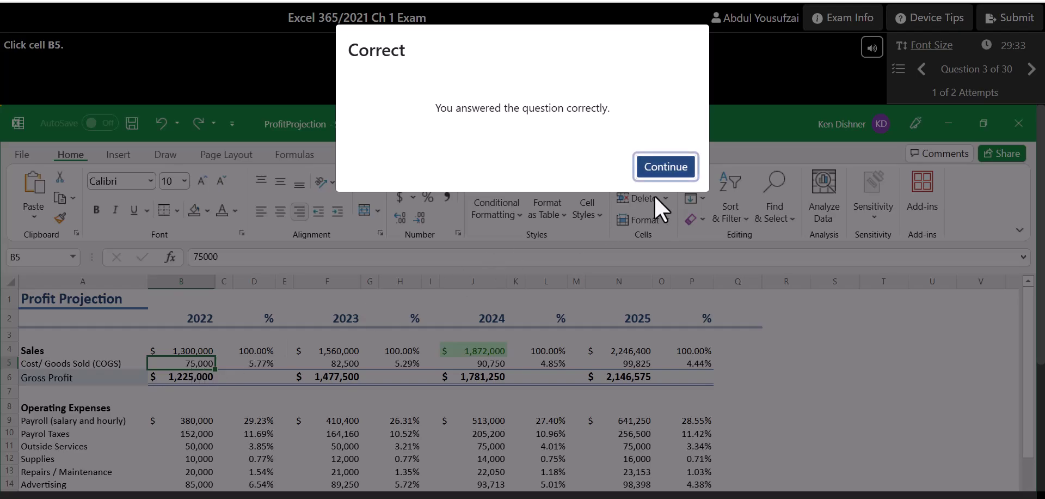
click(660, 173)
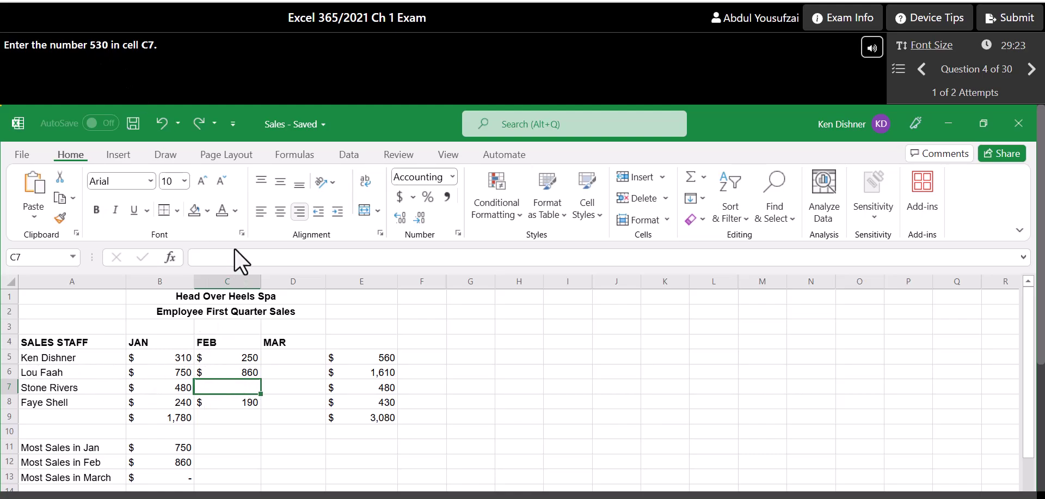
- Enter 530 in C7, TOTAL in A9 and 725 in B6 on the Sales sheet
text(530)
key(Return)
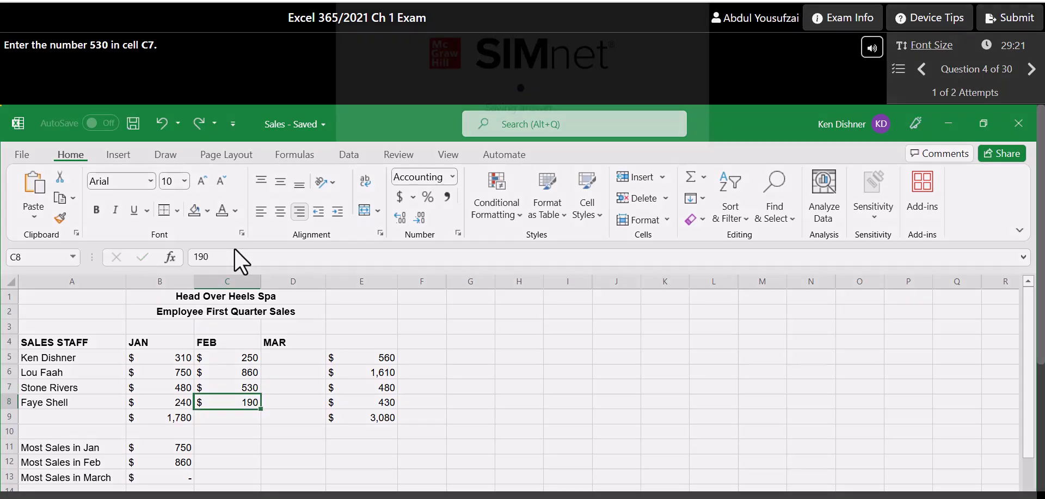
click(658, 168)
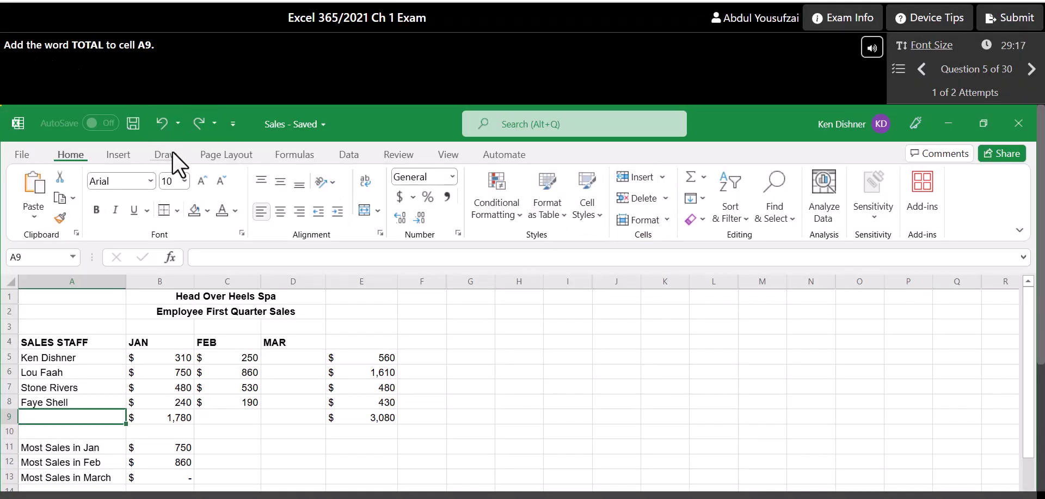
key(F2)
text(TOTAL)
key(Return)
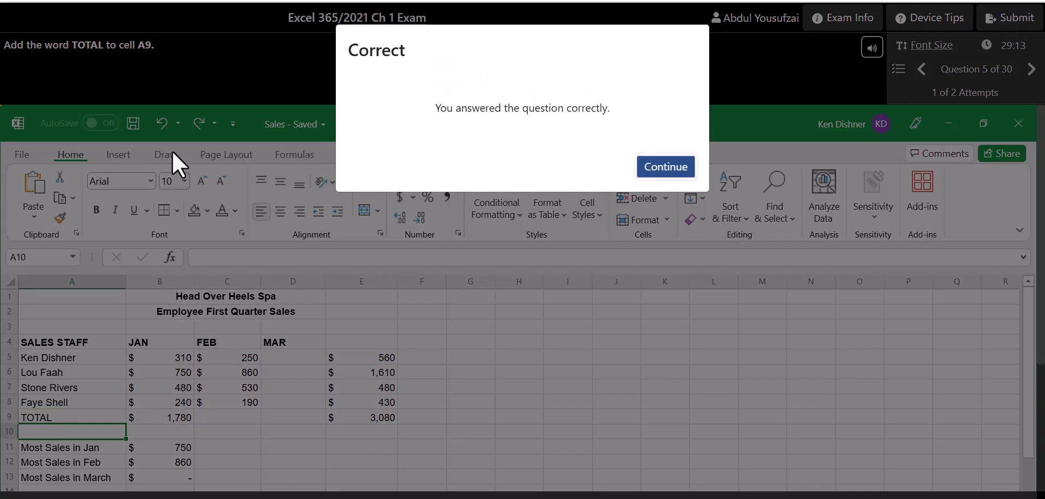
click(668, 167)
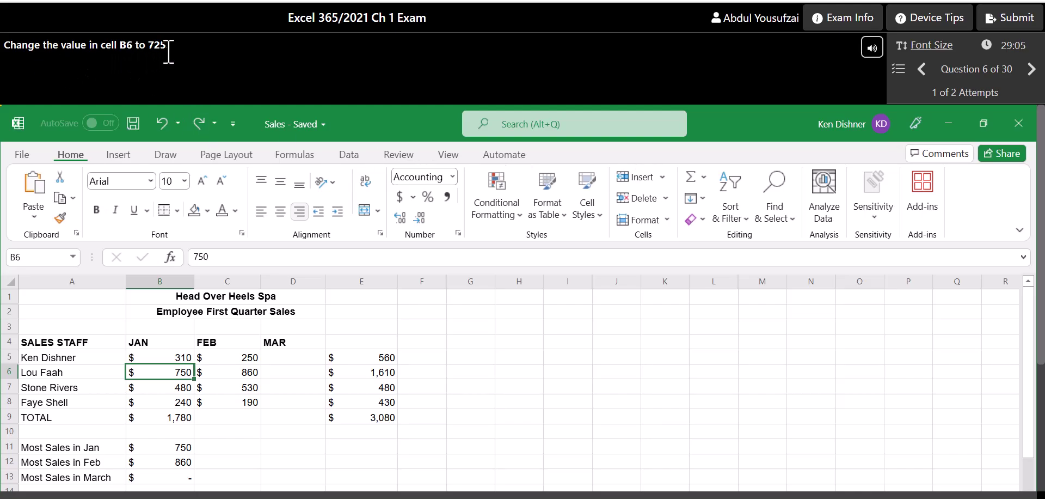
text(7)
key(Return)
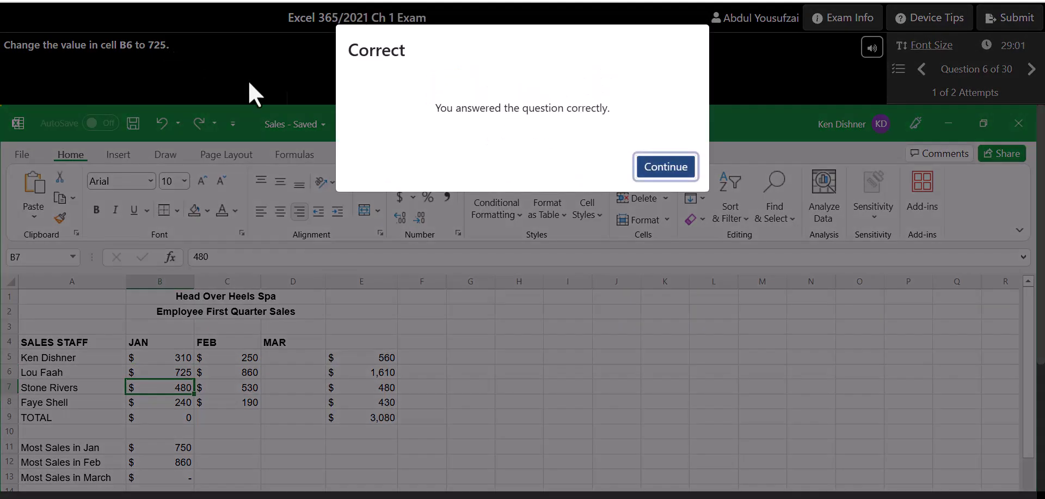
click(660, 175)
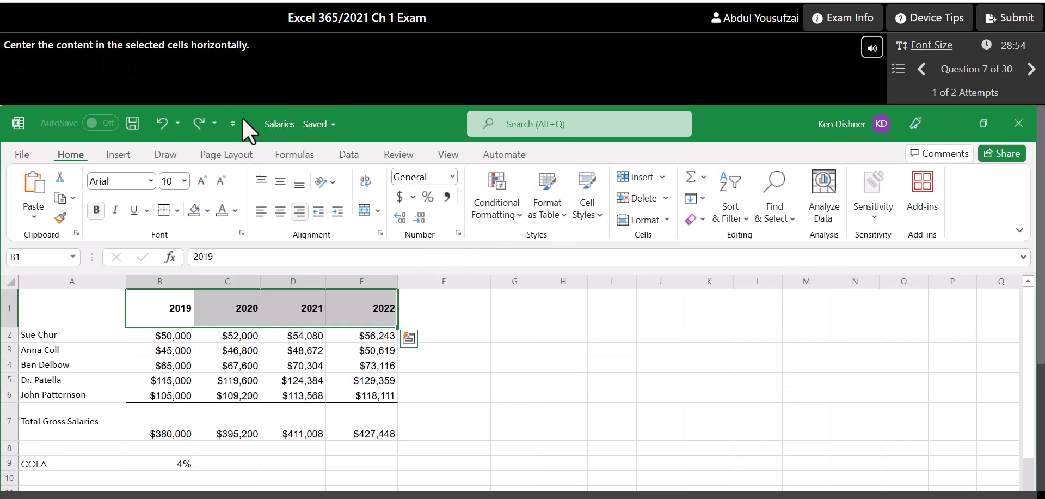
- Center the 2019–2022 year headers, then select column C, row 4 and range A5:D8
click(280, 213)
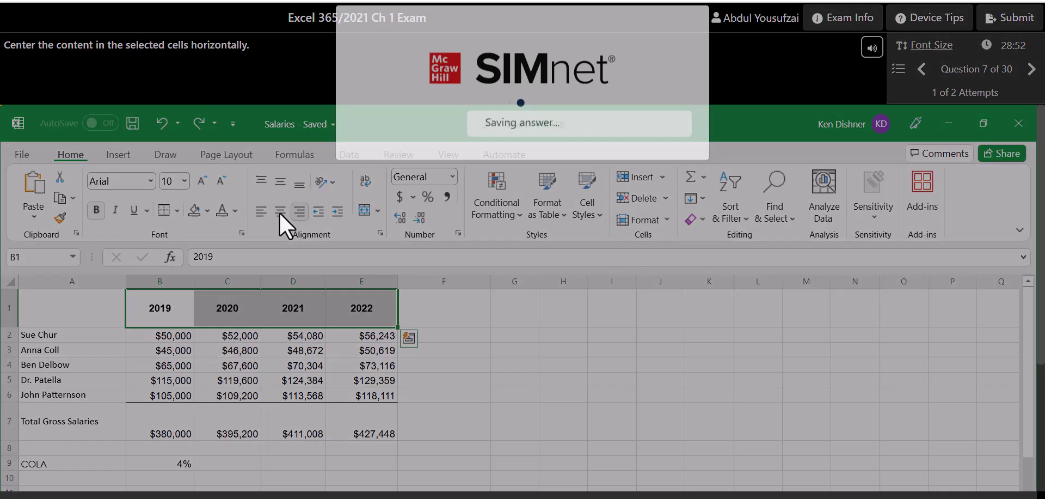
click(682, 166)
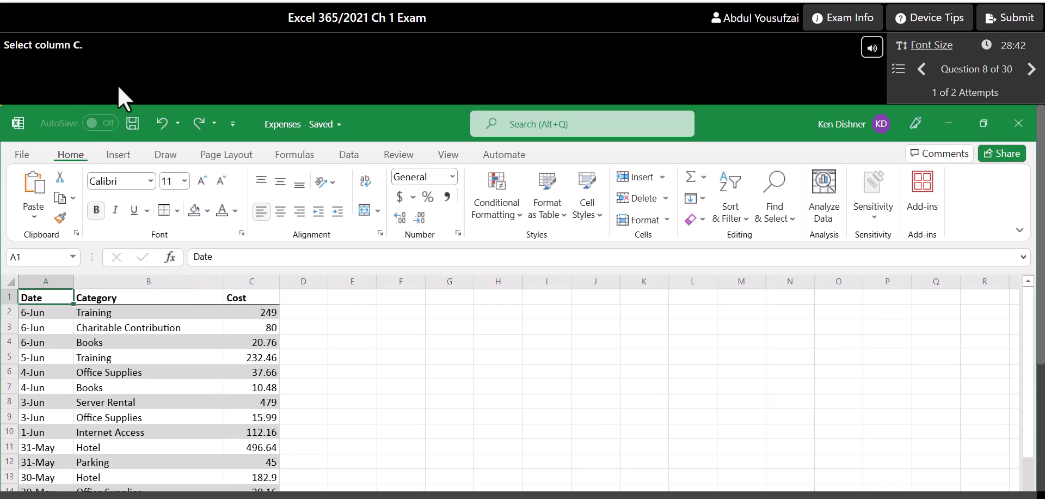
click(247, 277)
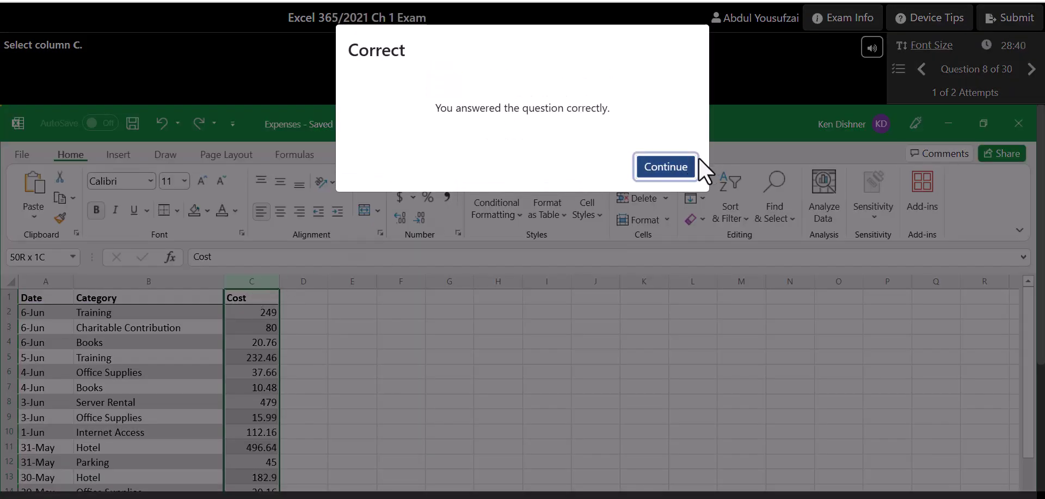
click(666, 166)
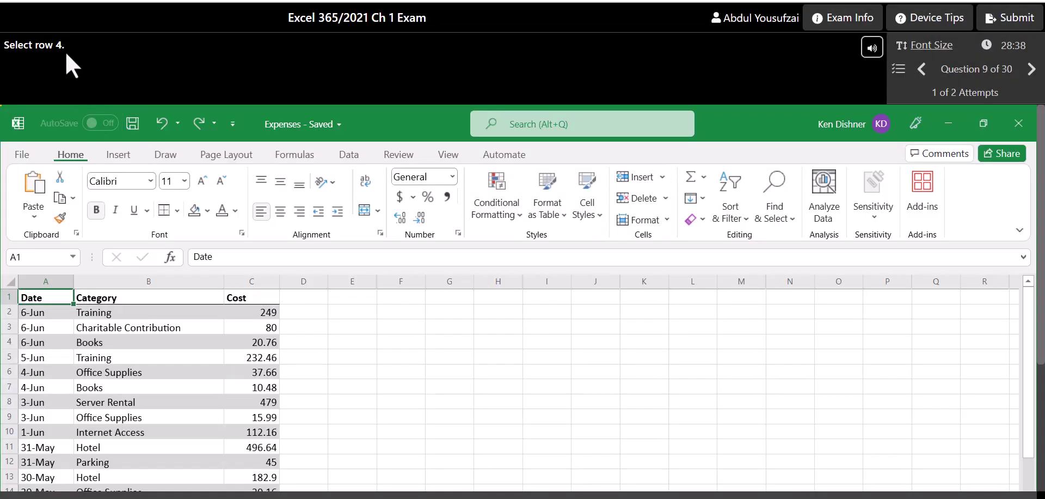
click(8, 342)
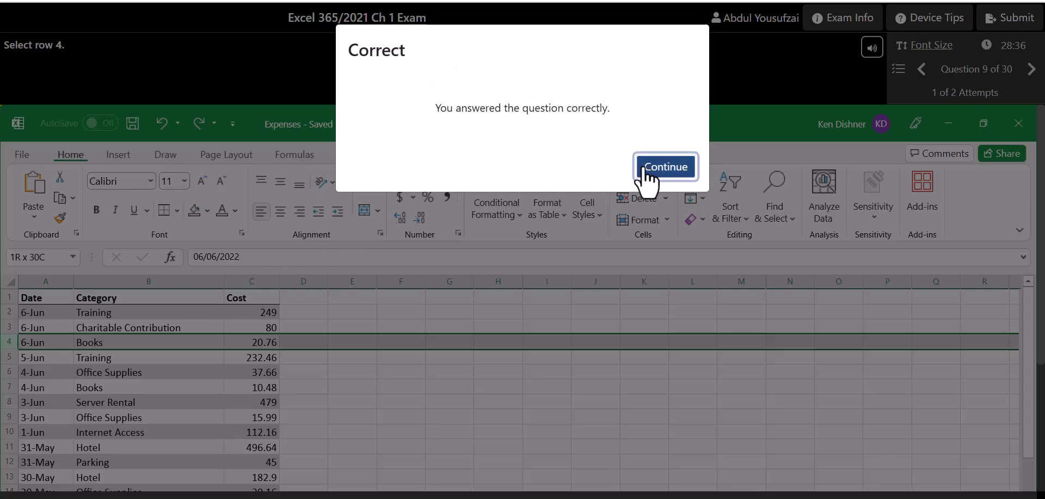
click(644, 169)
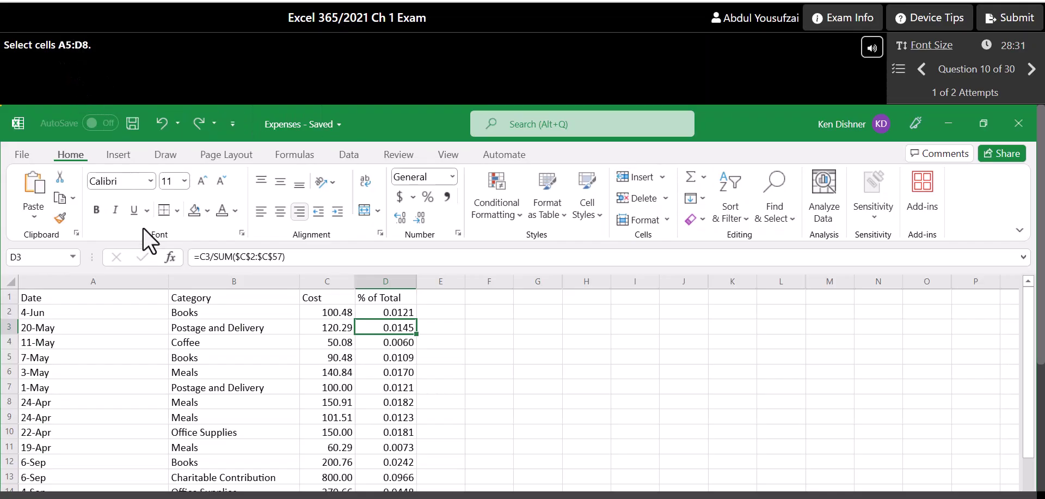
mouse_move(55, 357)
mouse_down()
mouse_move(91, 373)
mouse_move(376, 404)
mouse_up()
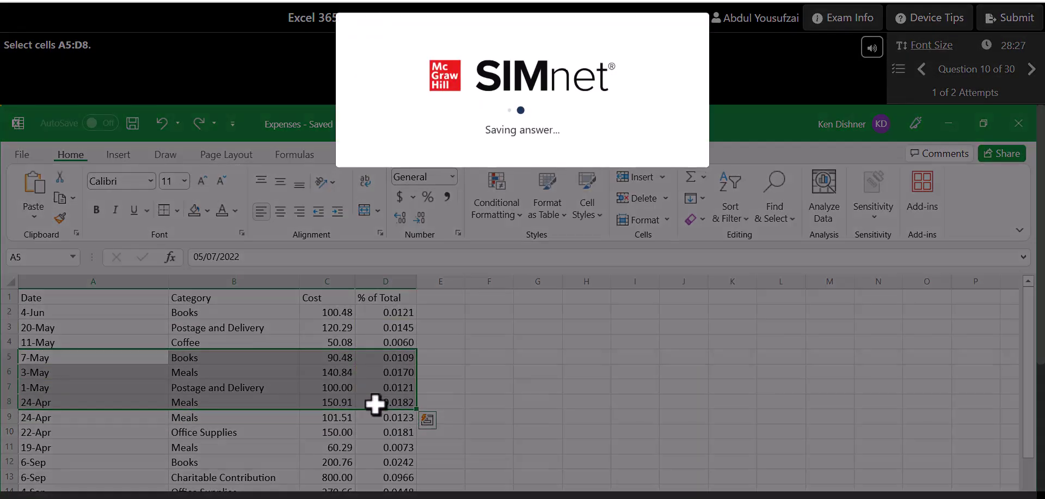
click(654, 167)
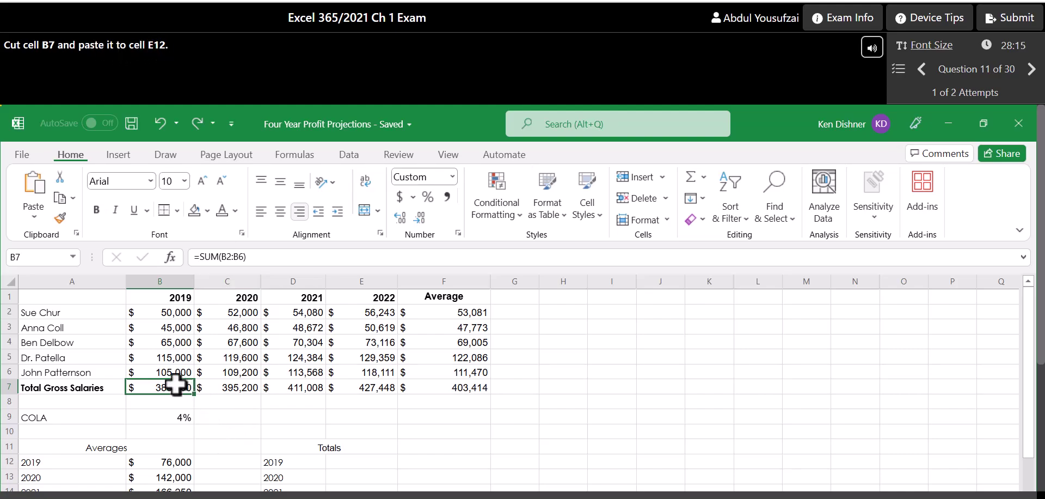
- Move the 380,000 Total Gross Salaries sum from B7 to E12
click(60, 177)
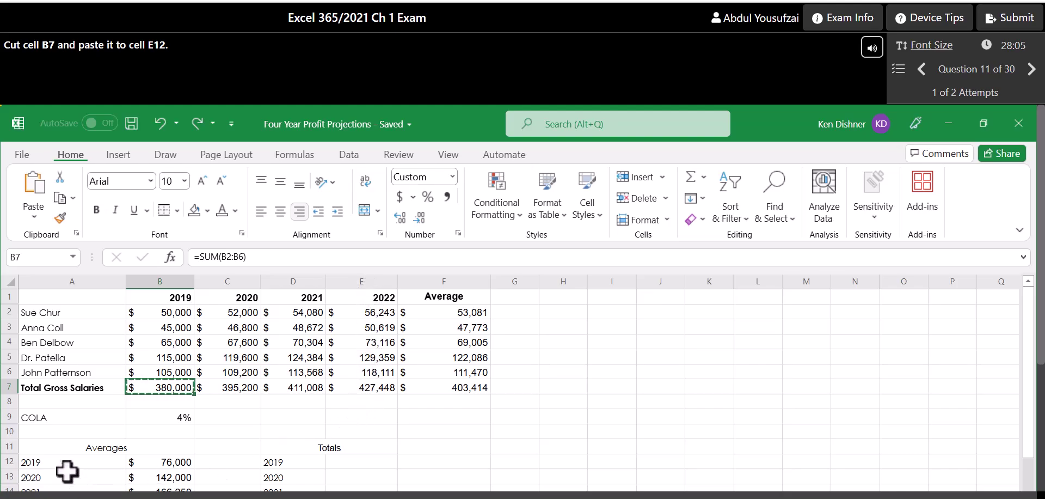
click(359, 460)
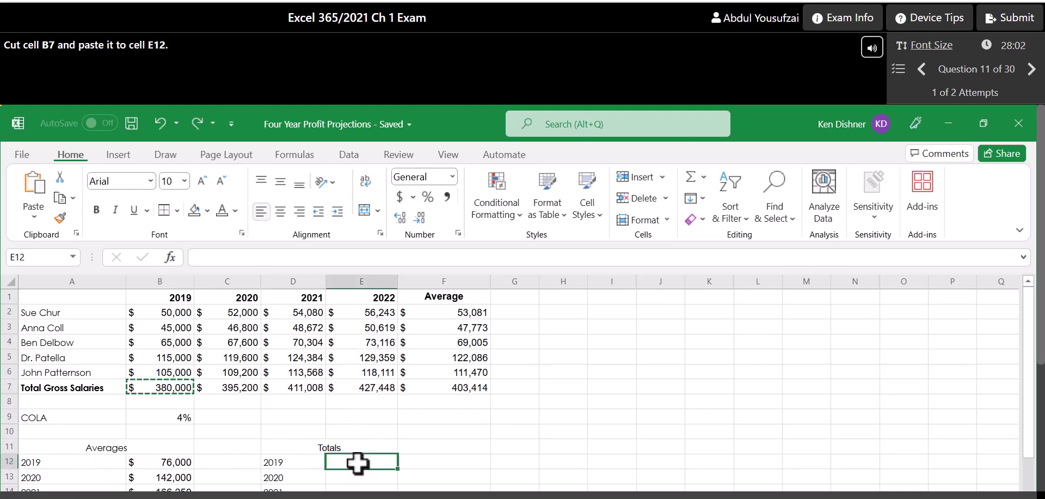
click(37, 193)
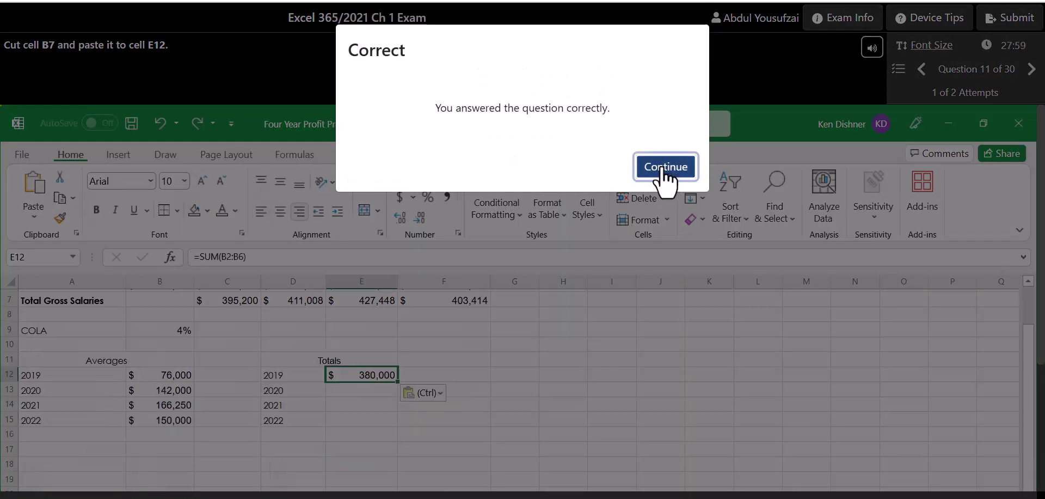
click(661, 171)
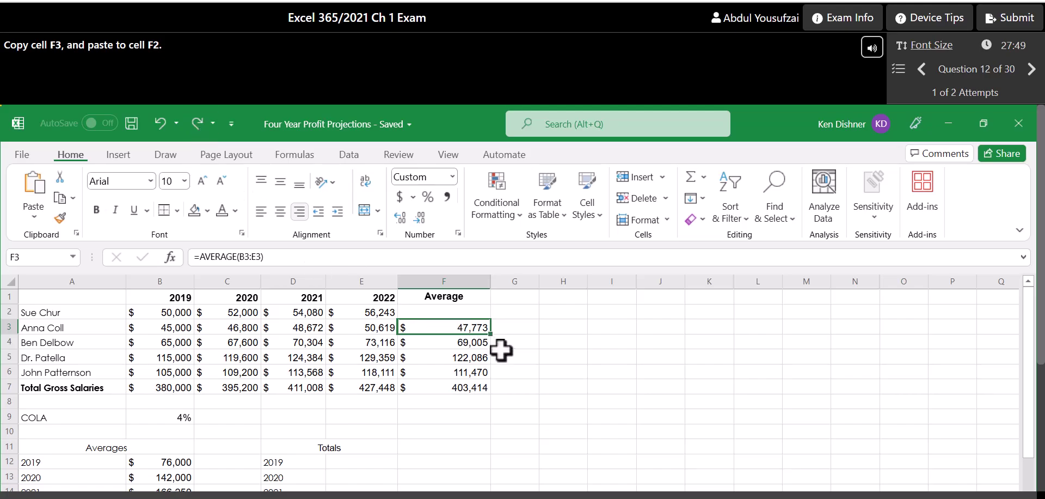
- Copy F3's average formula into F2, showing 53,081
click(61, 199)
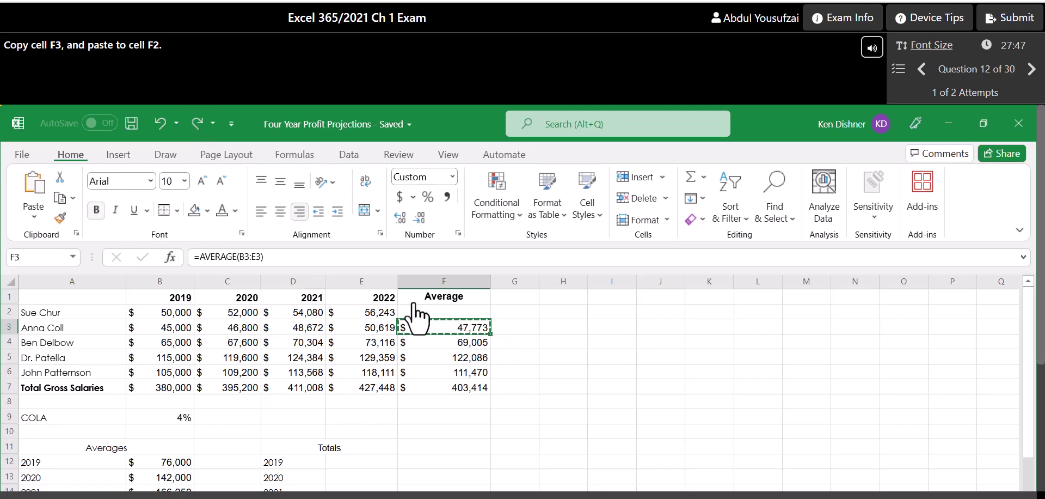
click(434, 313)
click(44, 202)
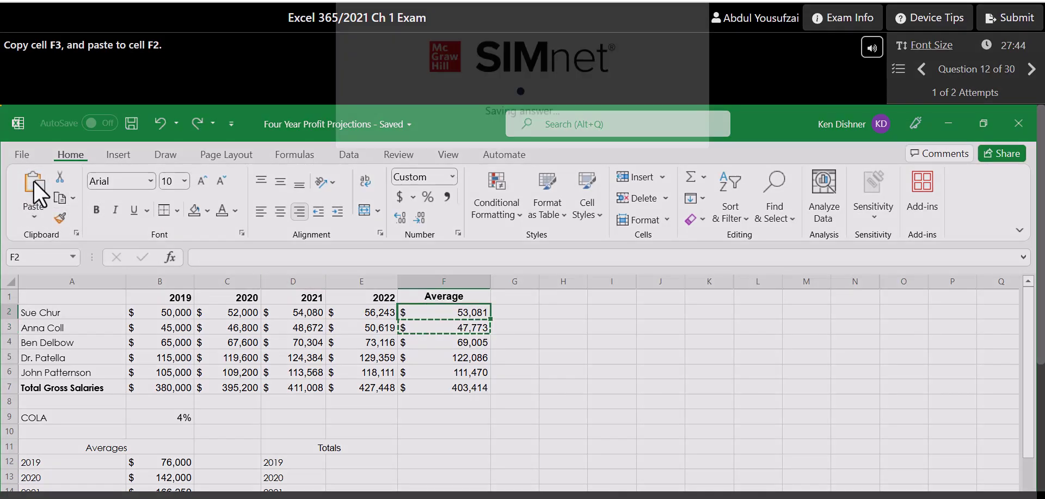
click(654, 170)
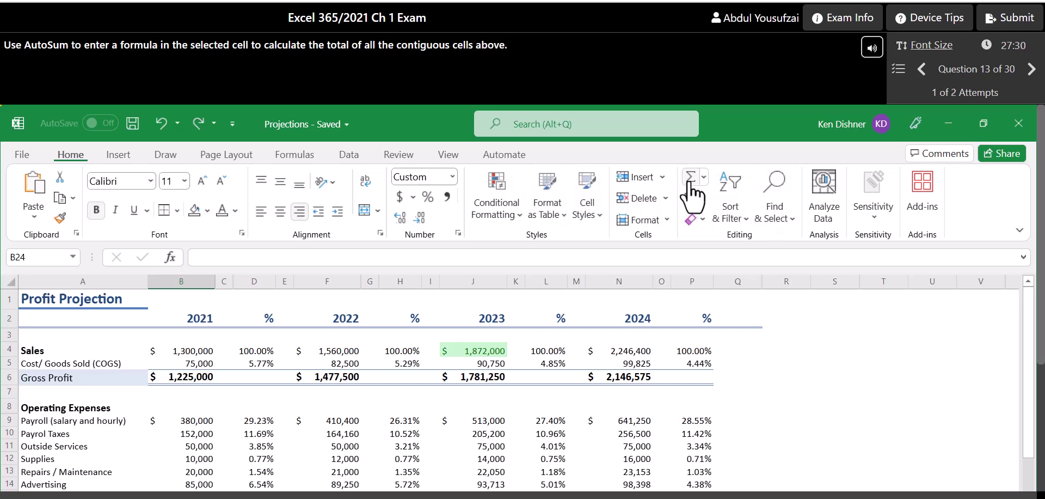
- AutoSum the operating expenses into B24 of the Projections sheet
click(690, 177)
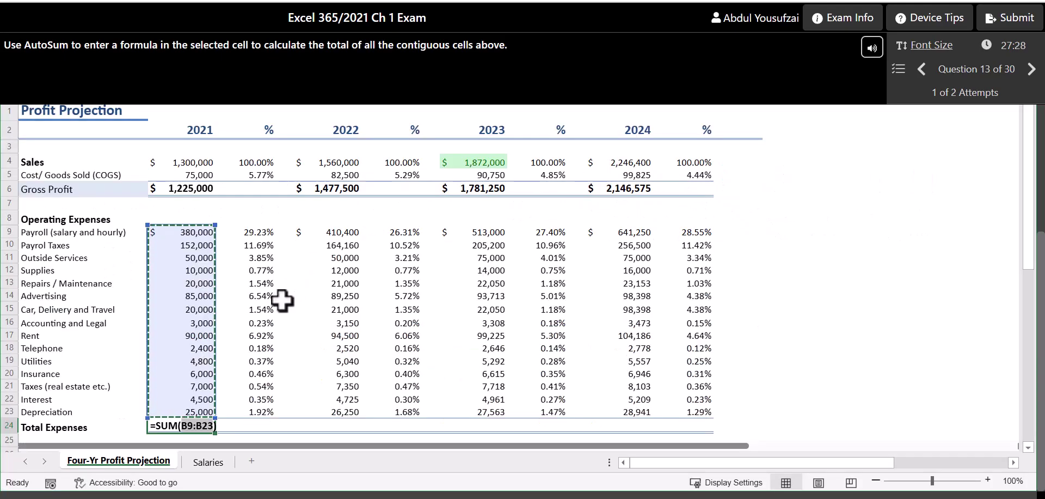
key(Return)
click(669, 173)
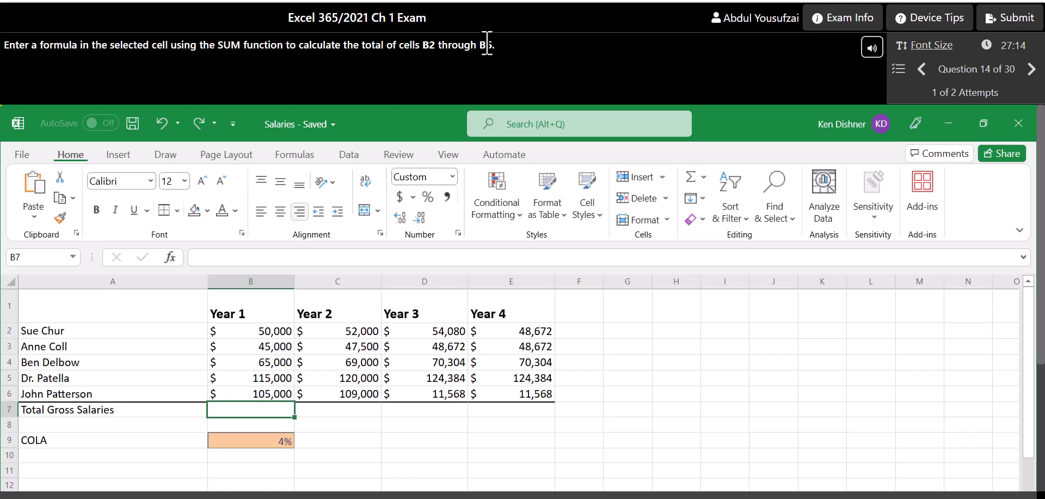
- Enter =SUM(B2:B6) in B7 of the Salaries sheet, totalling 380,000
text(=su)
key(BackSpace)
text(U)
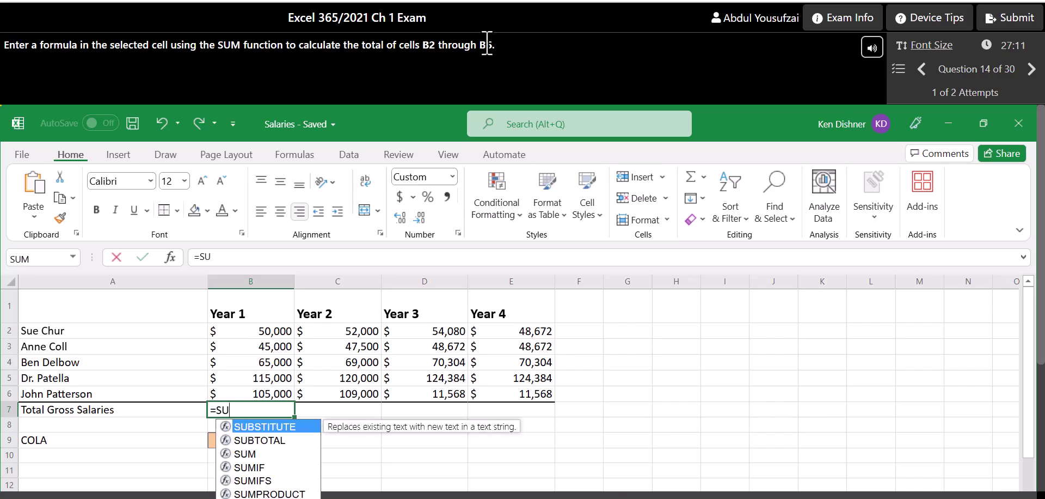
text(M()
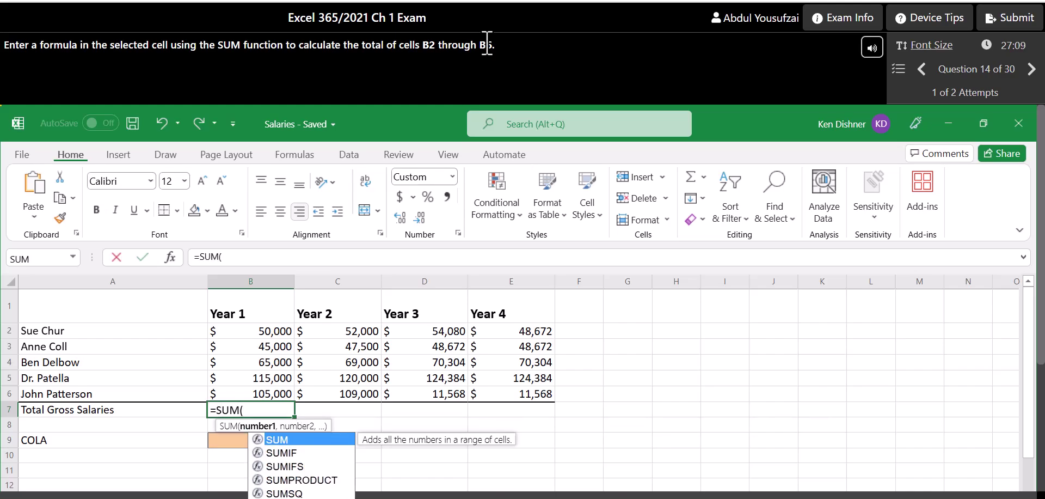
drag(262, 330, 262, 392)
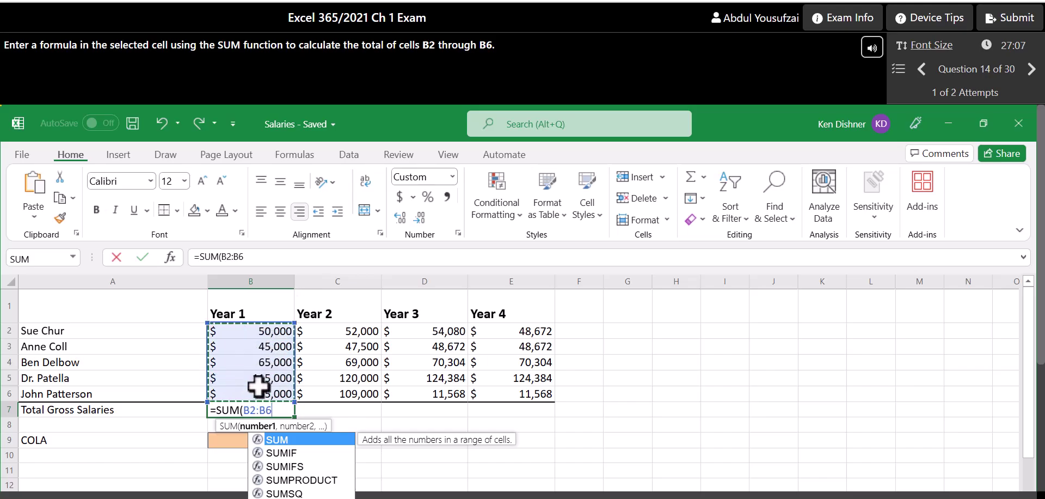
text())
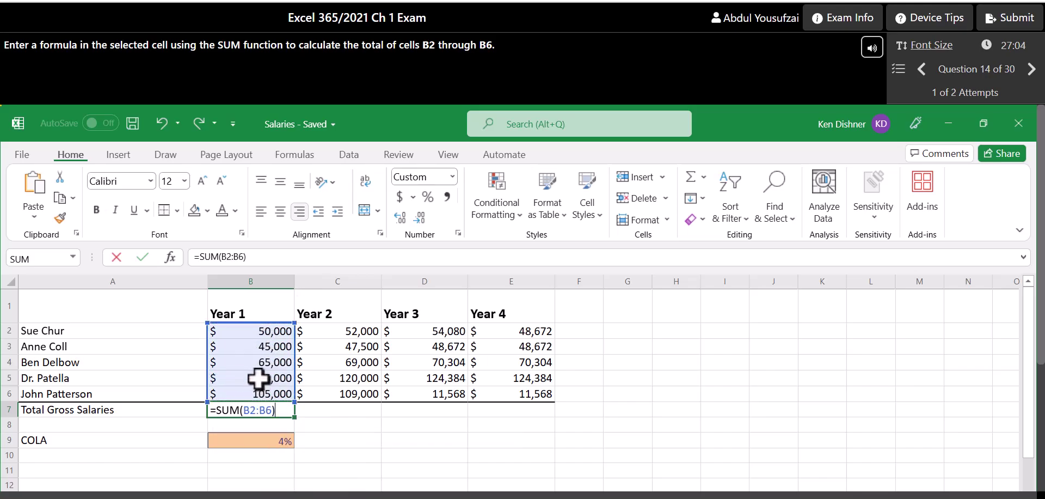
key(Return)
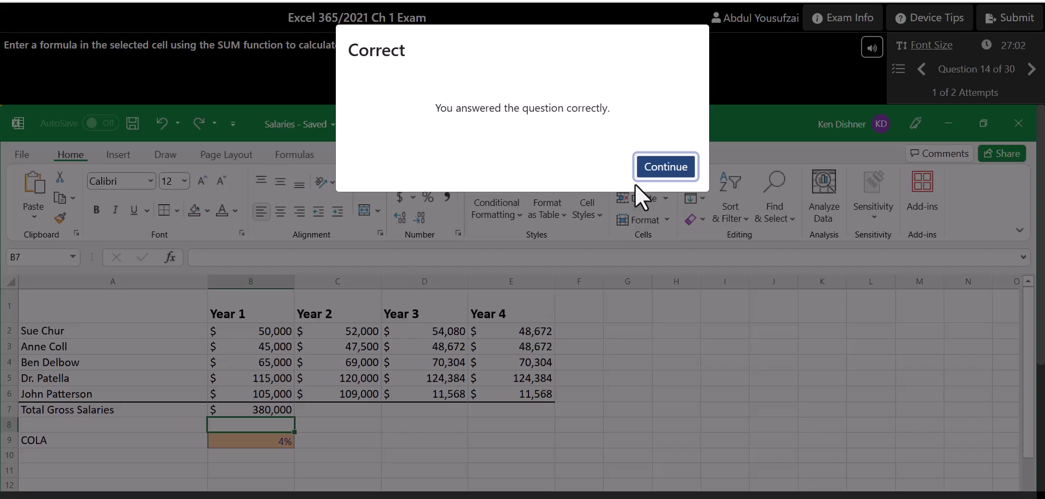
click(660, 169)
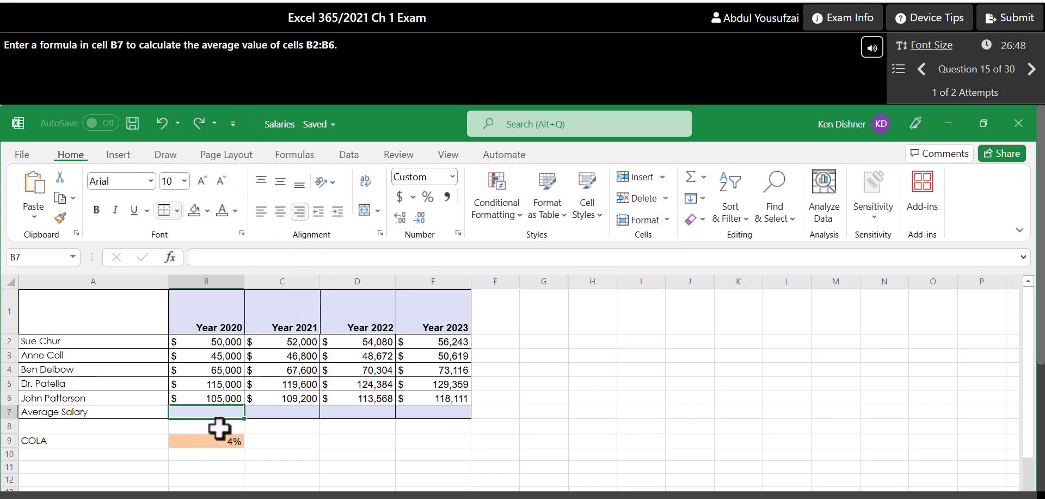
- Enter =AVERAGE(B2:B6) in B7 to show the 76,000 average salary
text(=AV)
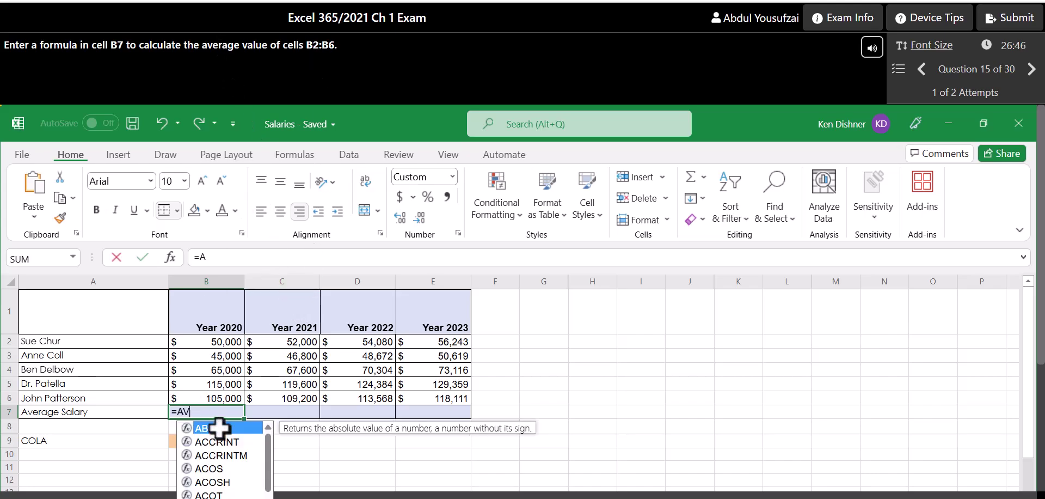
text(ER)
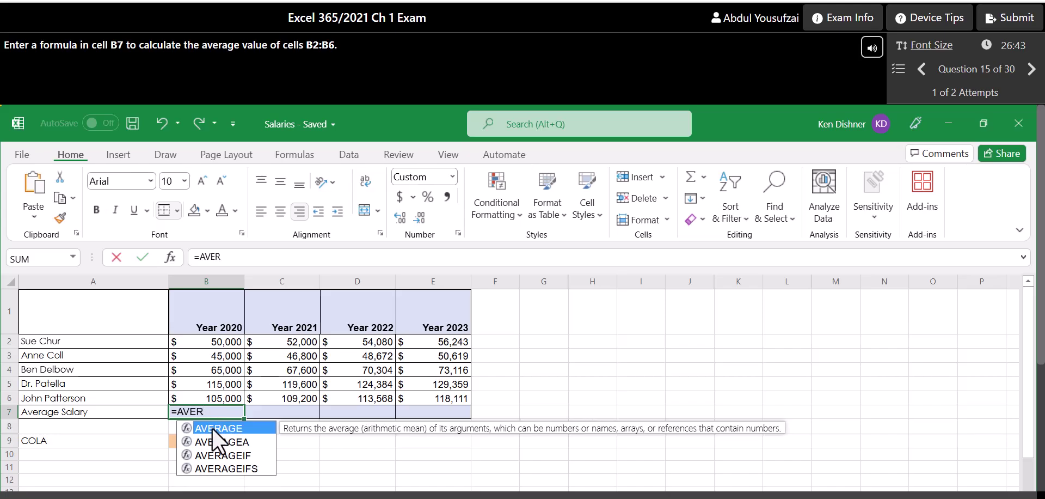
double_click(220, 428)
drag(229, 342, 233, 398)
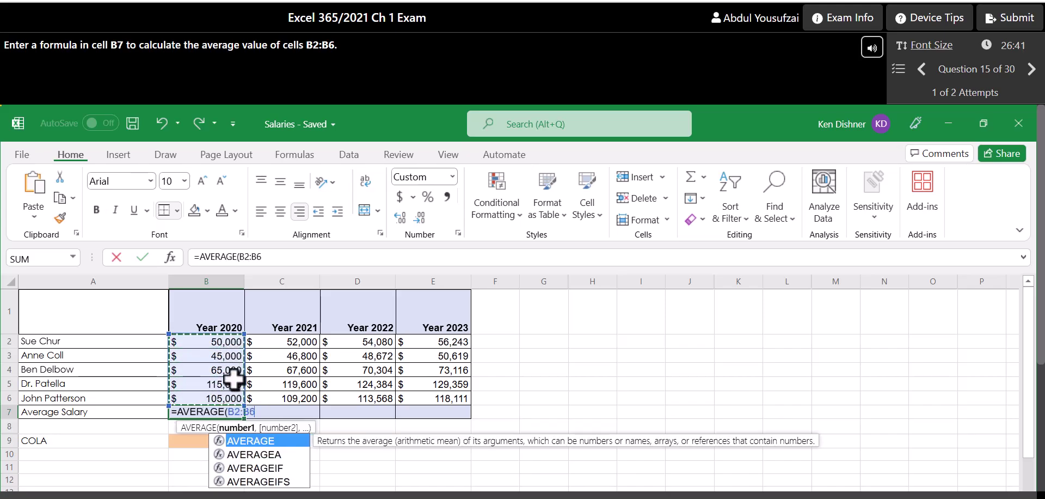
text())
key(Return)
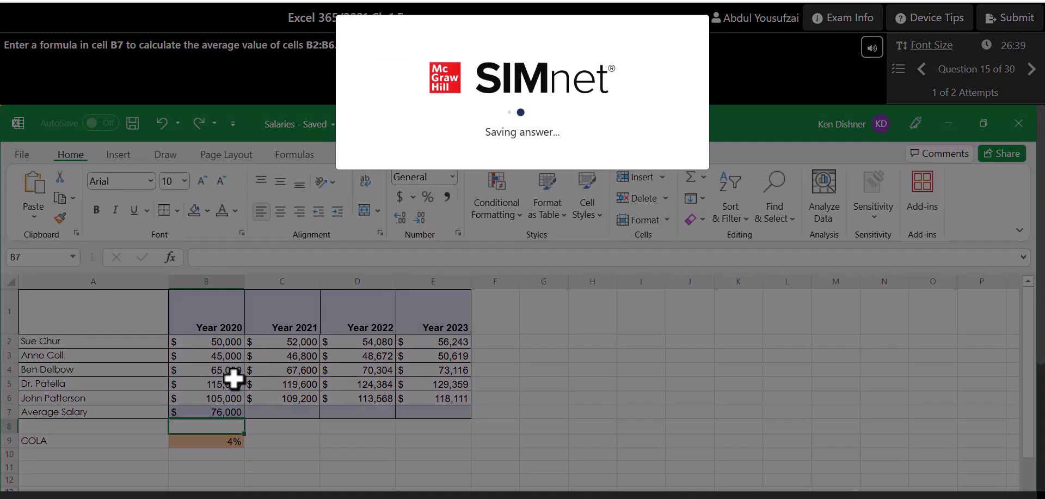
click(688, 171)
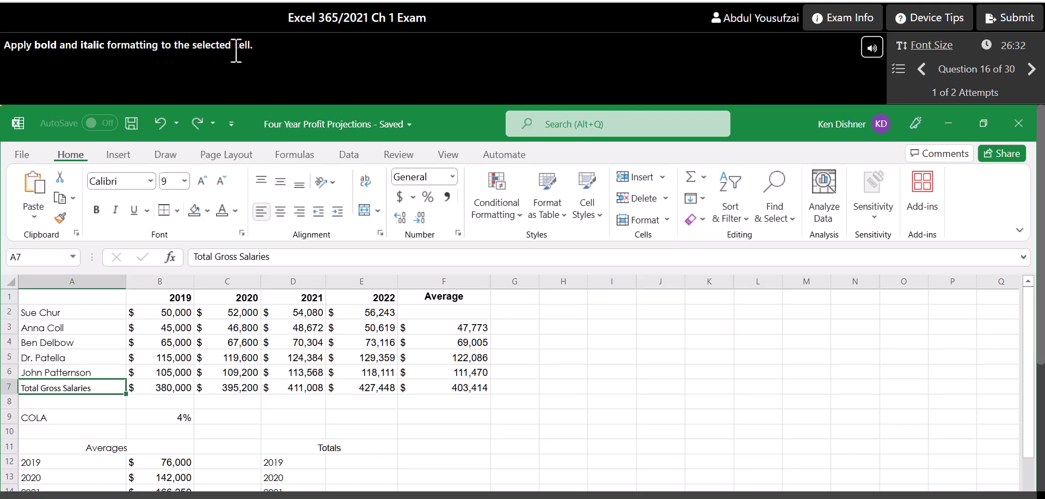
- Make the Total Gross Salaries label bold and italic, then remove the italic
click(97, 209)
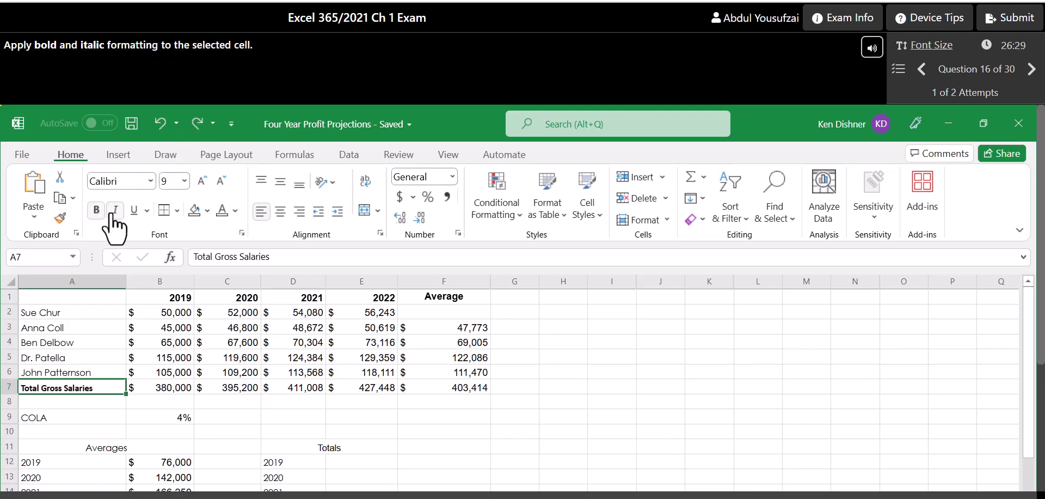
click(114, 211)
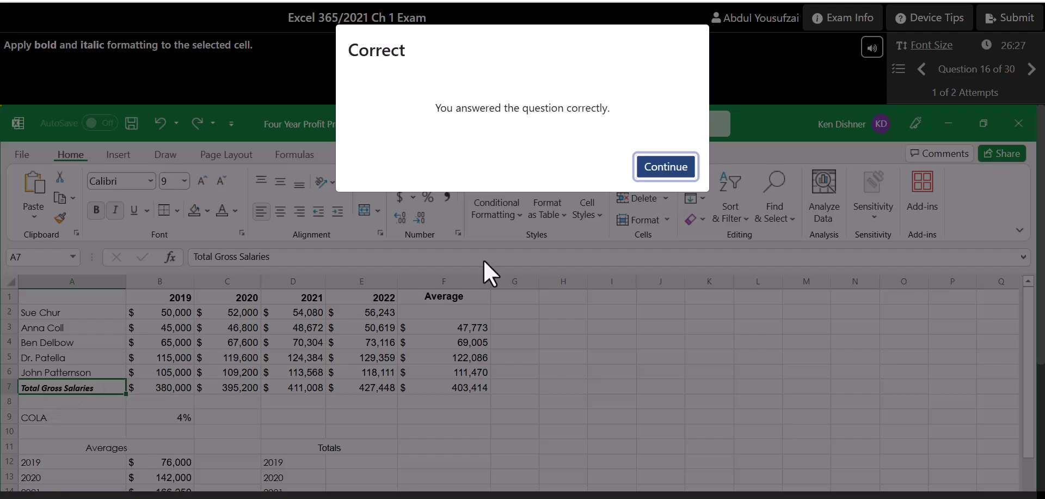
click(668, 174)
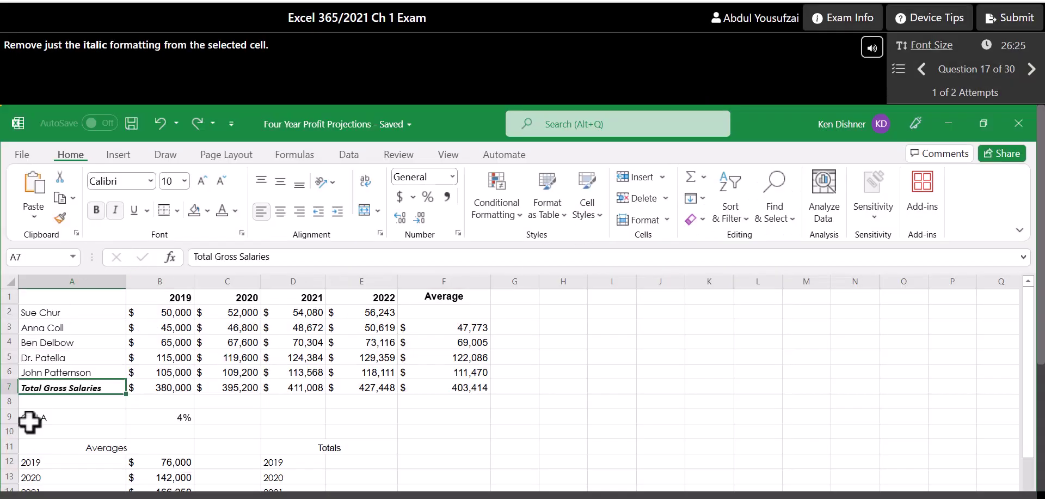
click(115, 212)
click(662, 173)
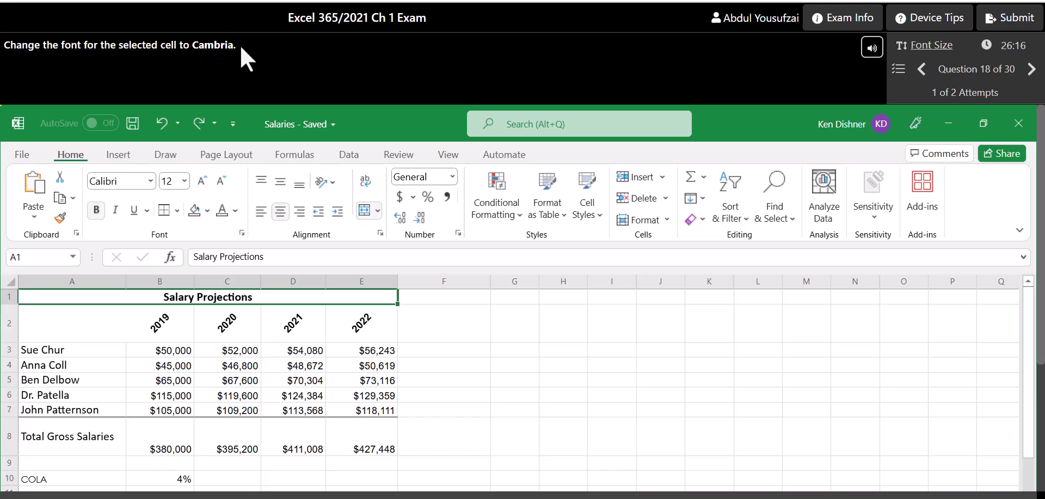
- Apply the Cambria font to the Salary Projections title
click(150, 181)
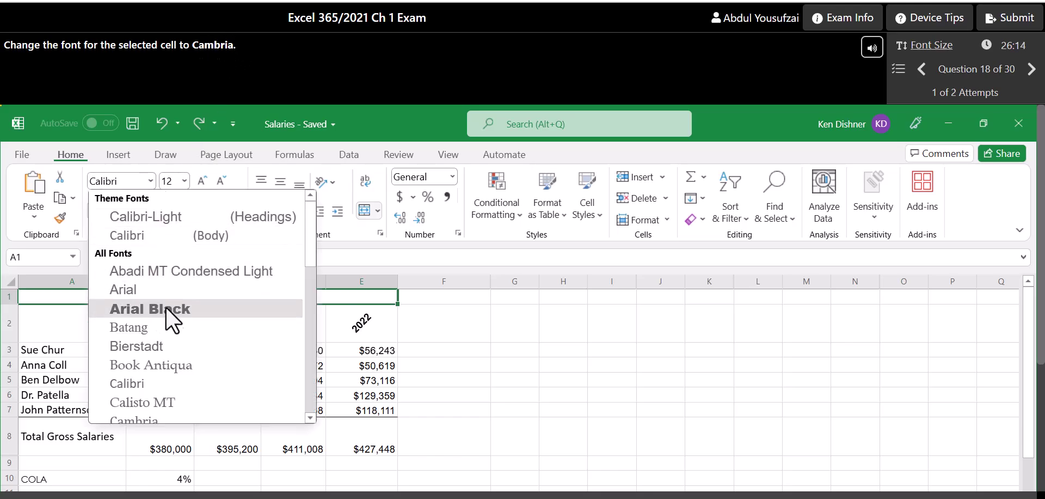
scroll(156, 394, down, 1)
click(152, 355)
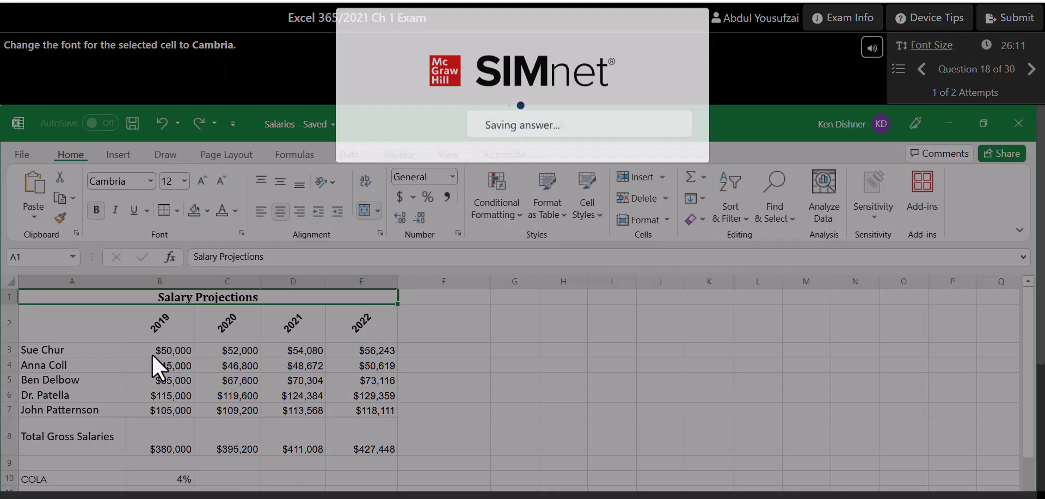
click(665, 166)
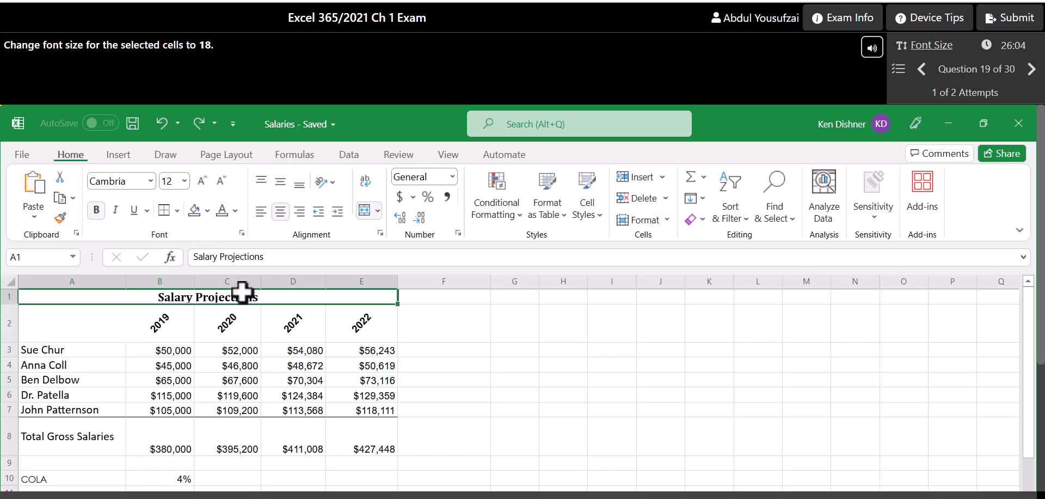
- Set the Salary Projections title to 18 pt and Blue font color
click(184, 180)
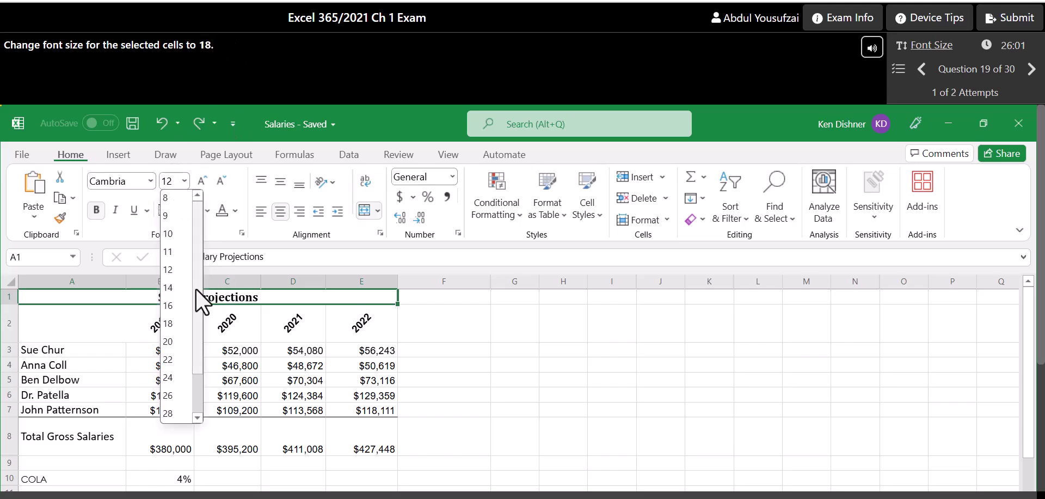
click(167, 323)
click(673, 181)
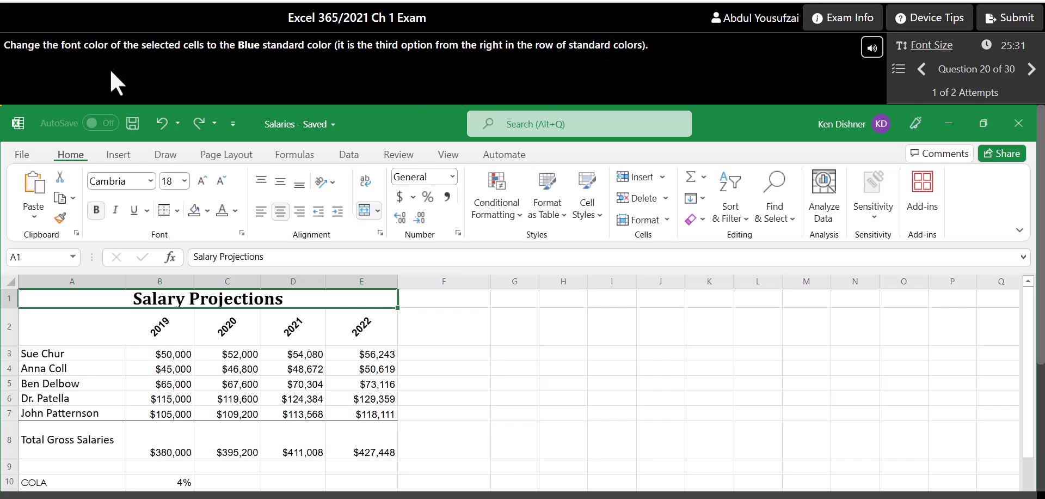
click(235, 210)
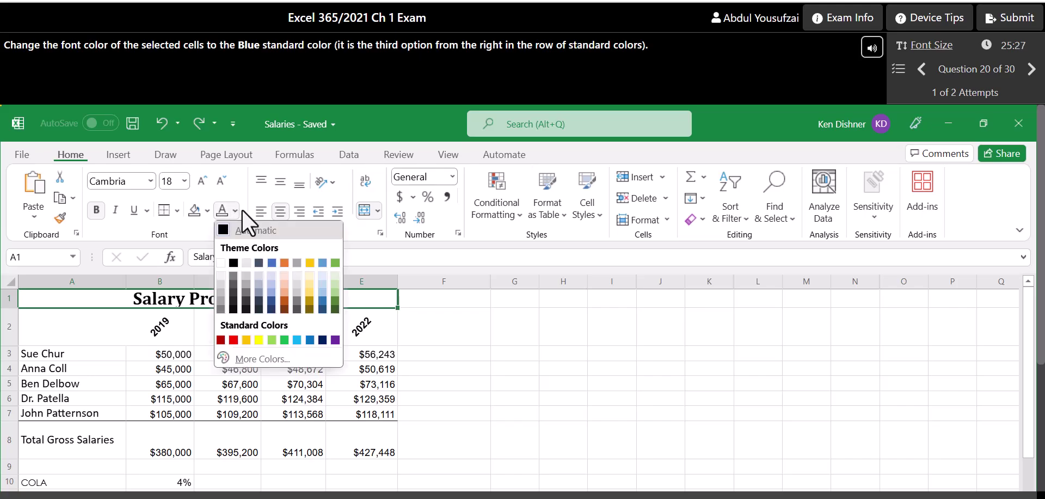
click(309, 342)
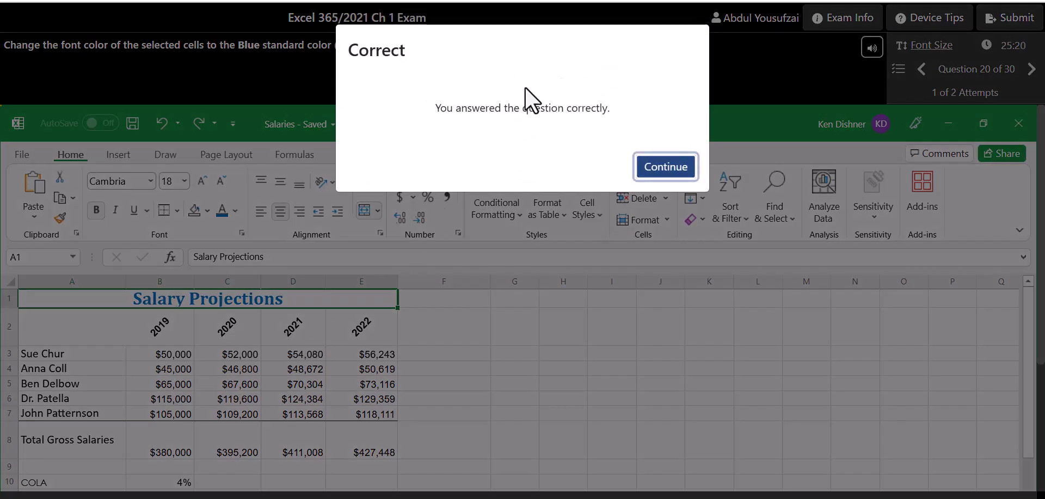
click(672, 171)
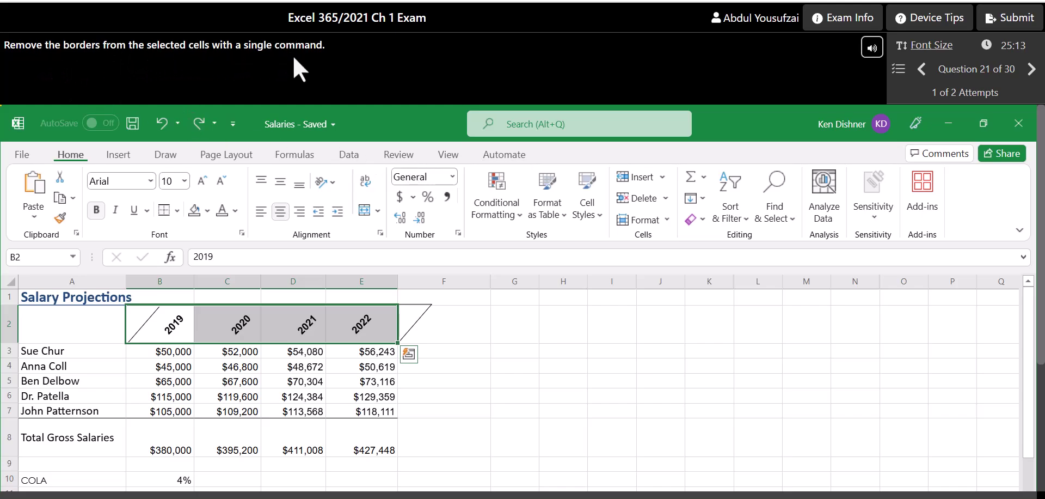
- Remove all borders from the year header cells
click(176, 210)
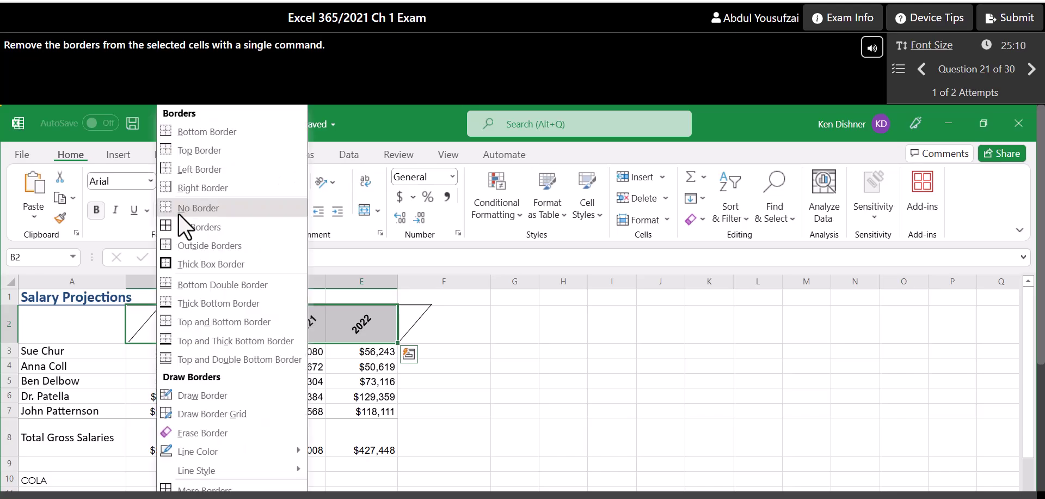
click(217, 209)
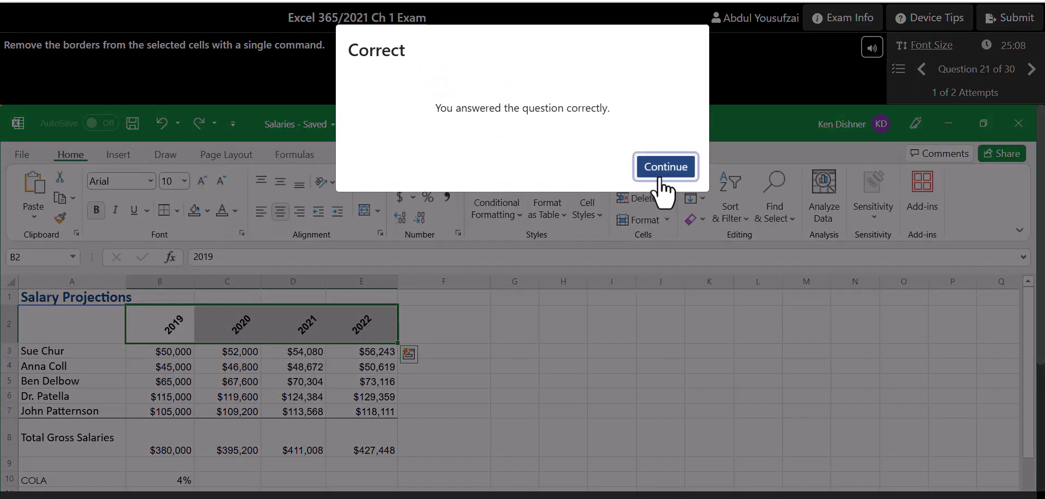
click(666, 166)
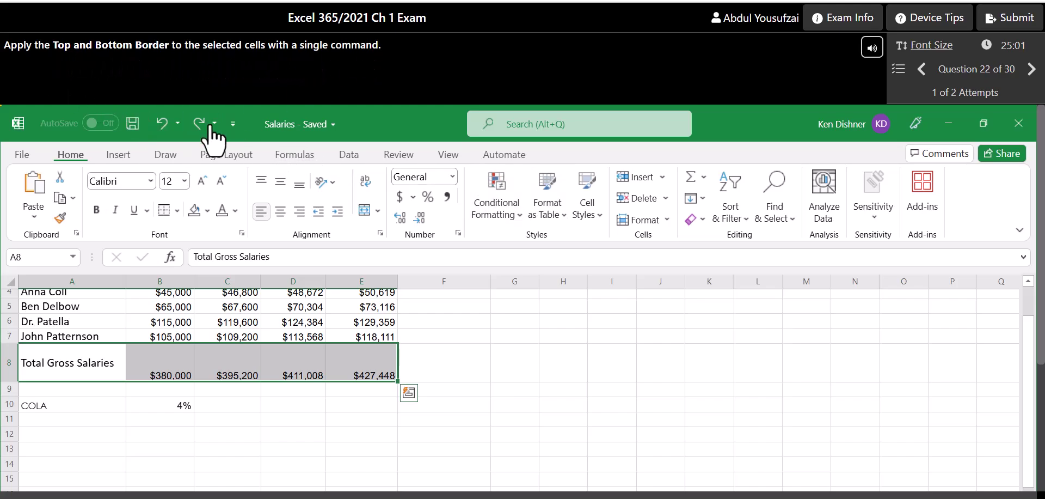
- Apply a Top and Bottom Border to the Total Gross Salaries row A8:E8
click(177, 210)
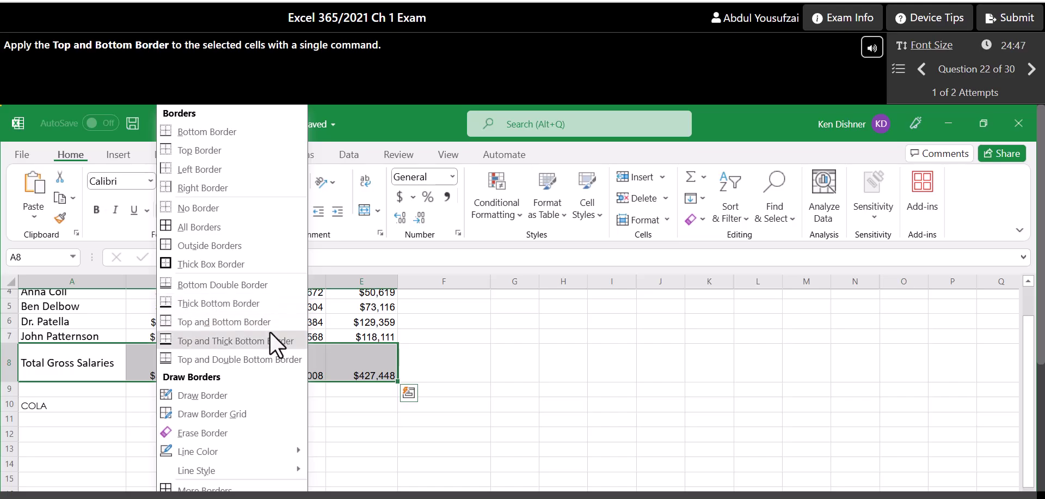
click(263, 323)
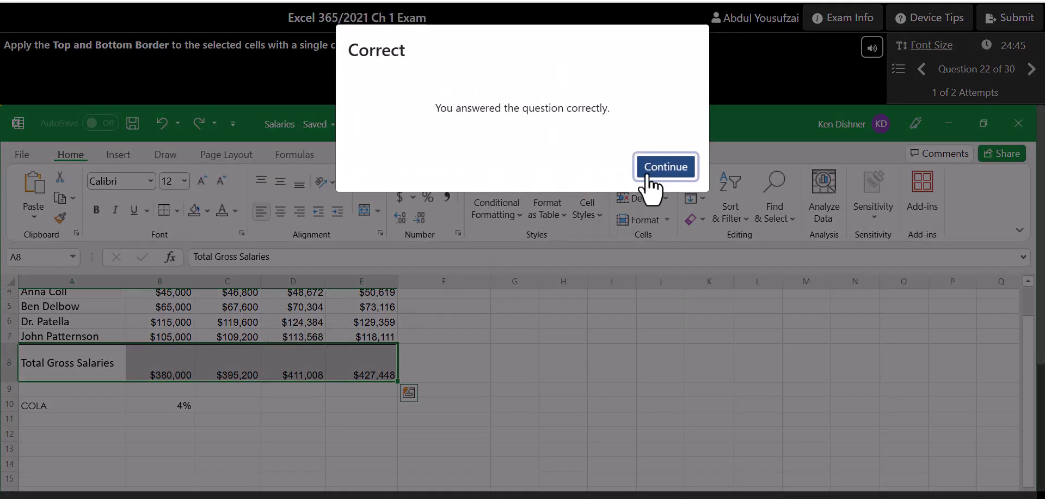
click(665, 169)
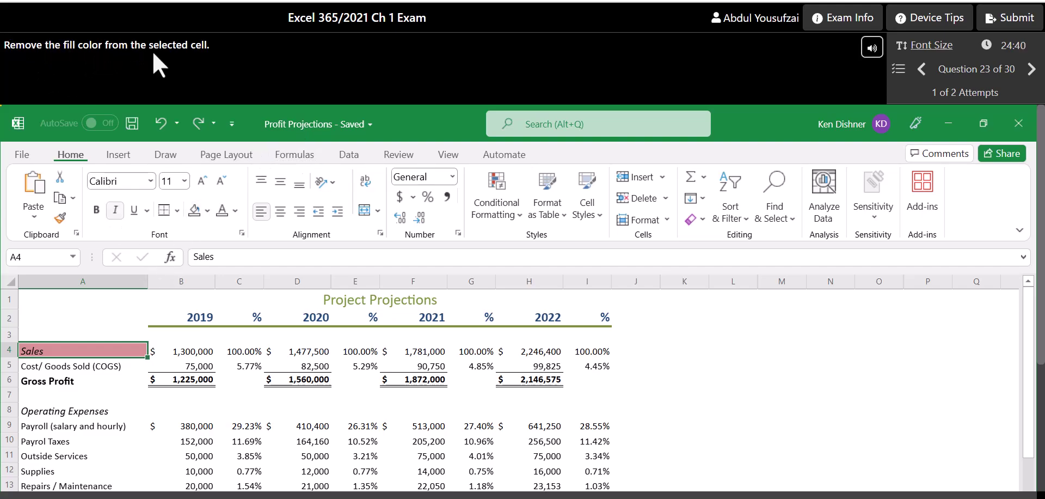
- Set the Sales cell's fill to No Fill, removing the pink
click(208, 210)
click(211, 339)
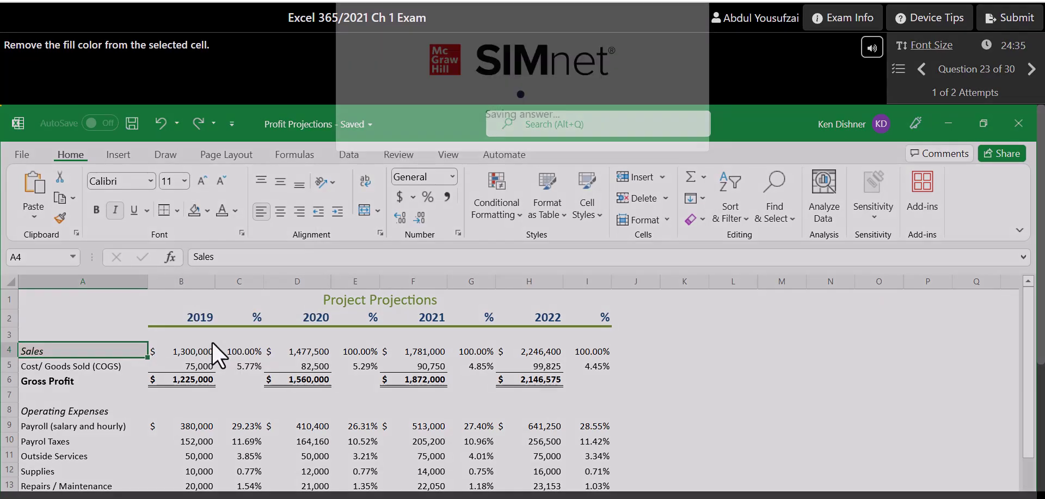
click(667, 167)
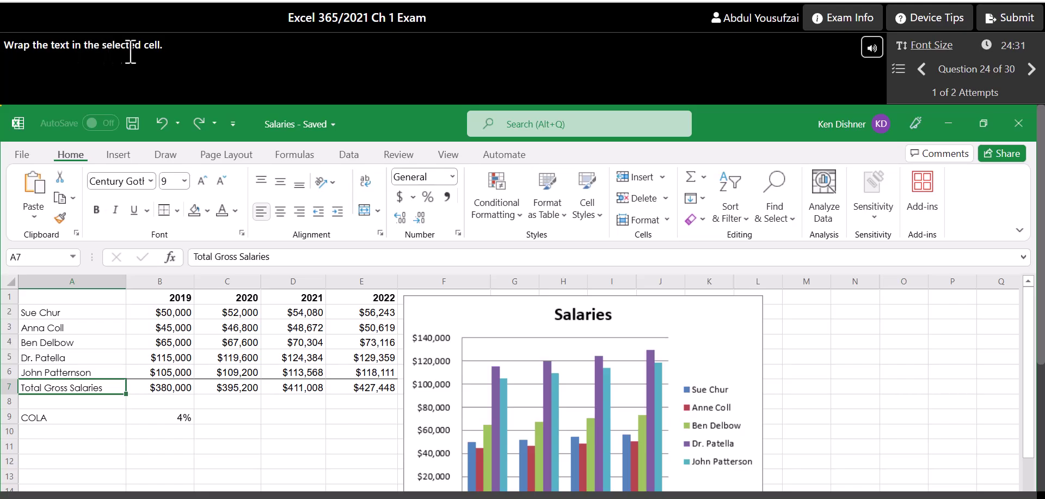
- Wrap the Total Gross Salaries text and merge-and-center Salary Projections across A1:E1
click(366, 186)
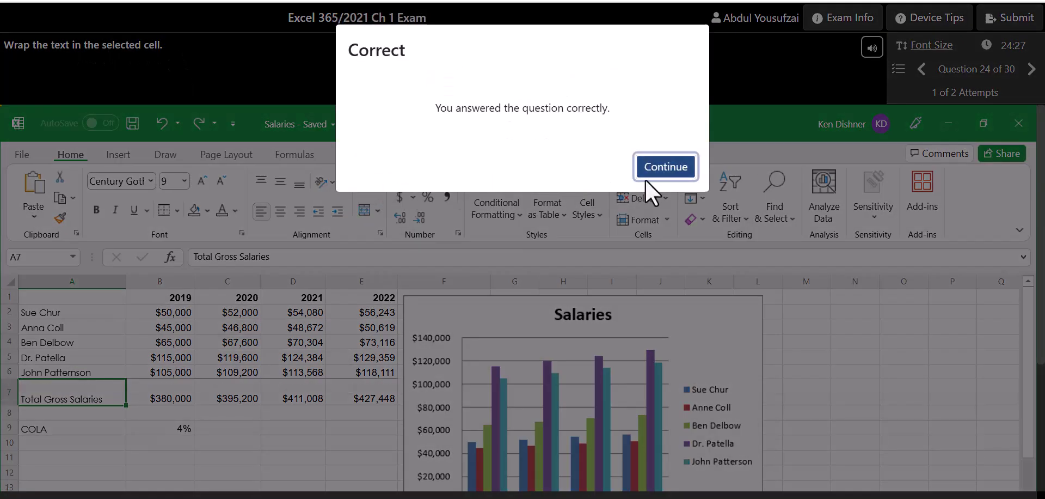
click(669, 169)
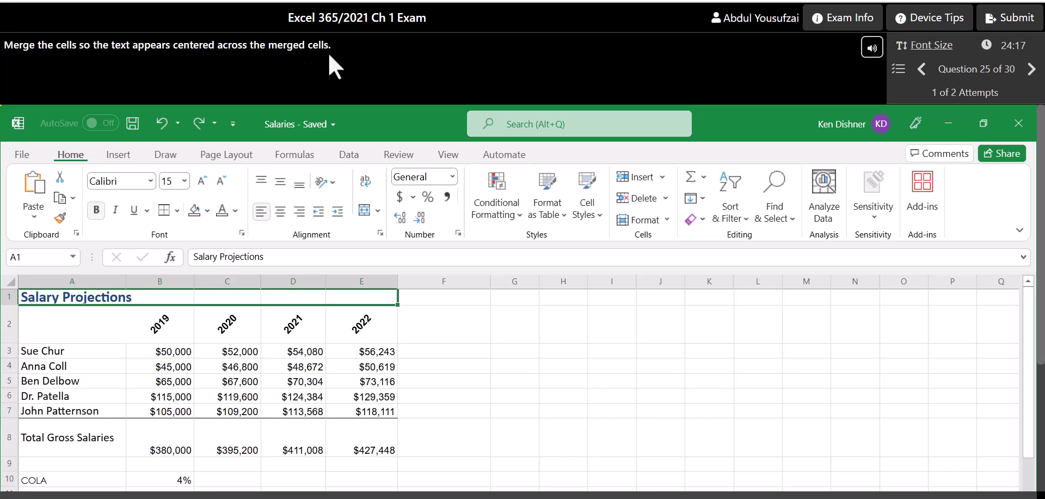
click(364, 211)
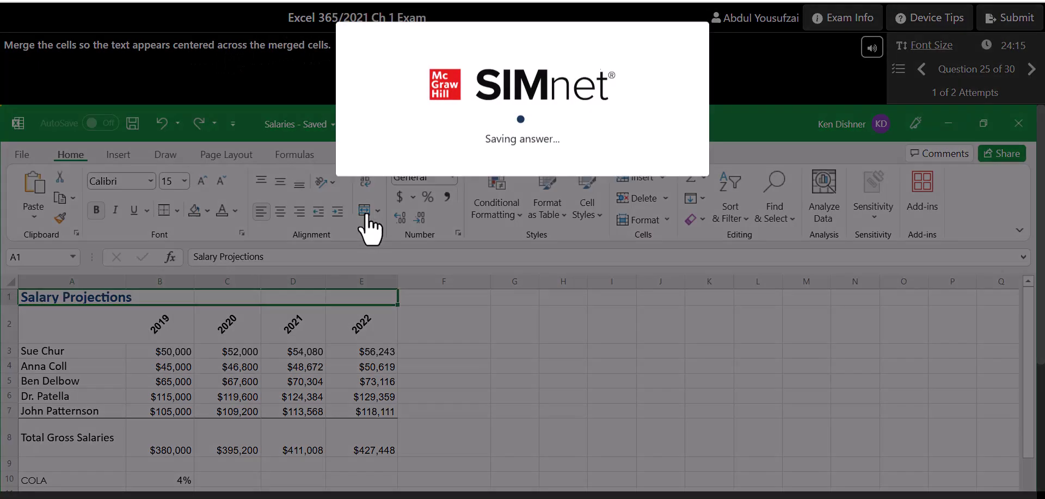
click(662, 175)
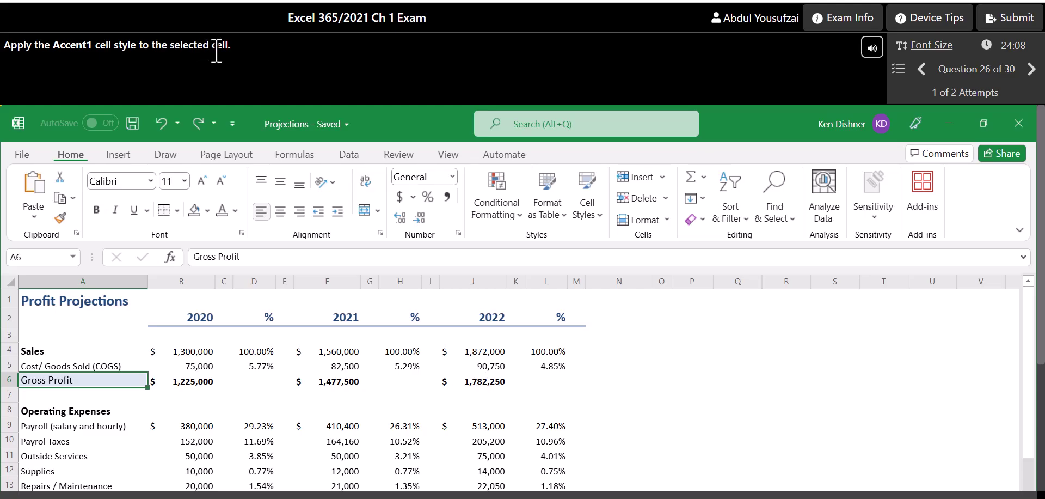
- Apply the Accent1 cell style to the Gross Profit cell and continue
click(597, 216)
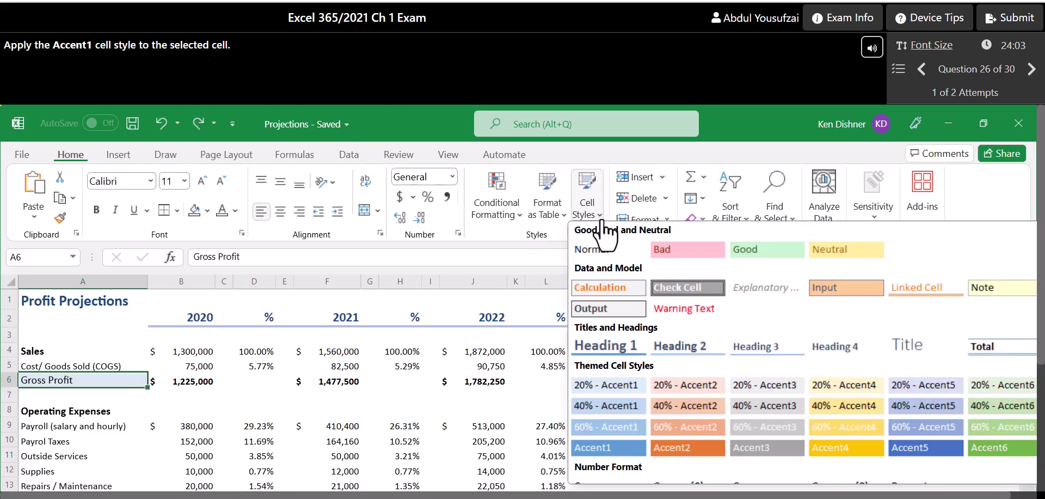
click(604, 450)
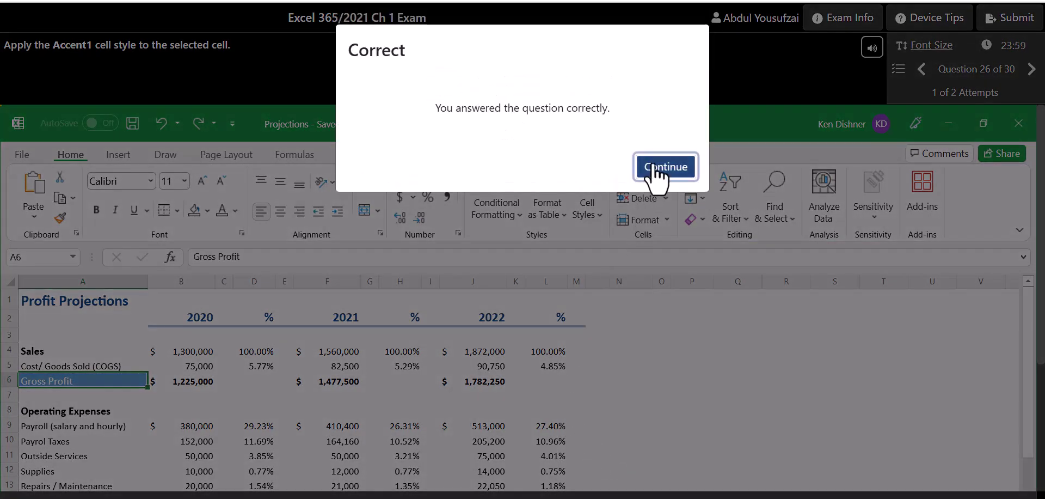
click(653, 169)
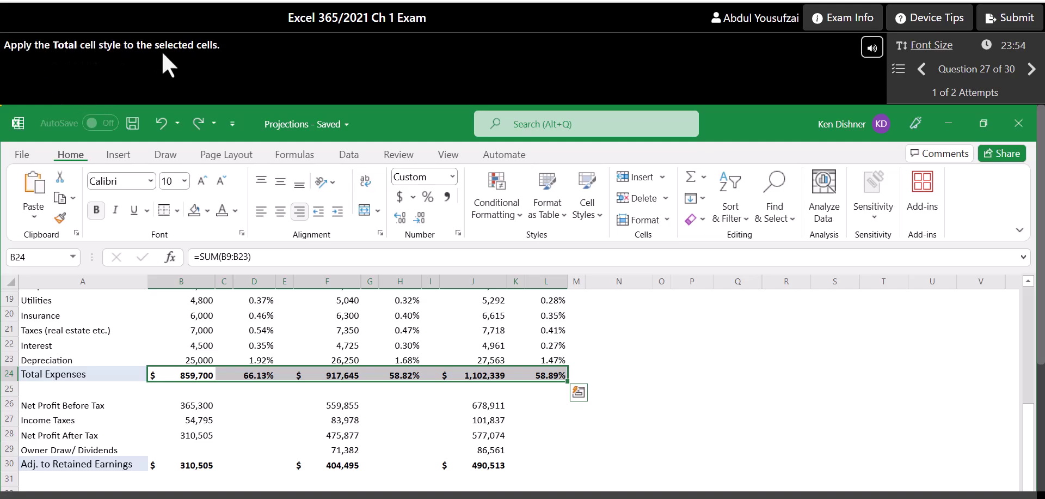
- Apply the Total cell style to the Total Expenses row 24 and continue to question 28
click(601, 216)
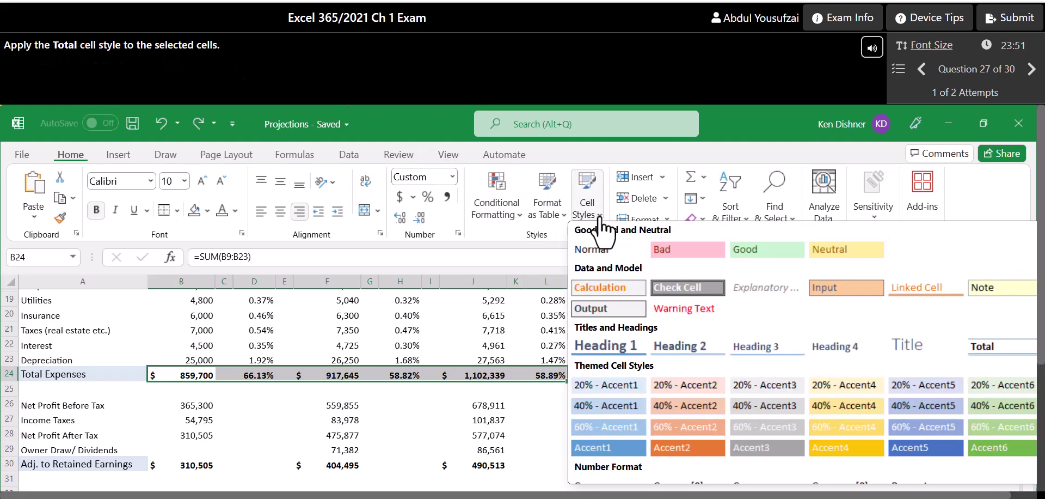
click(994, 349)
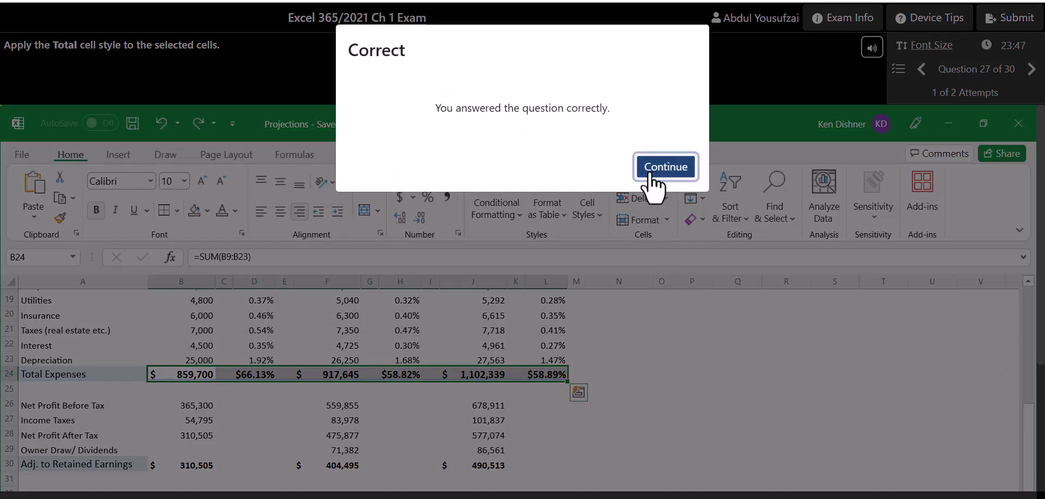
click(659, 173)
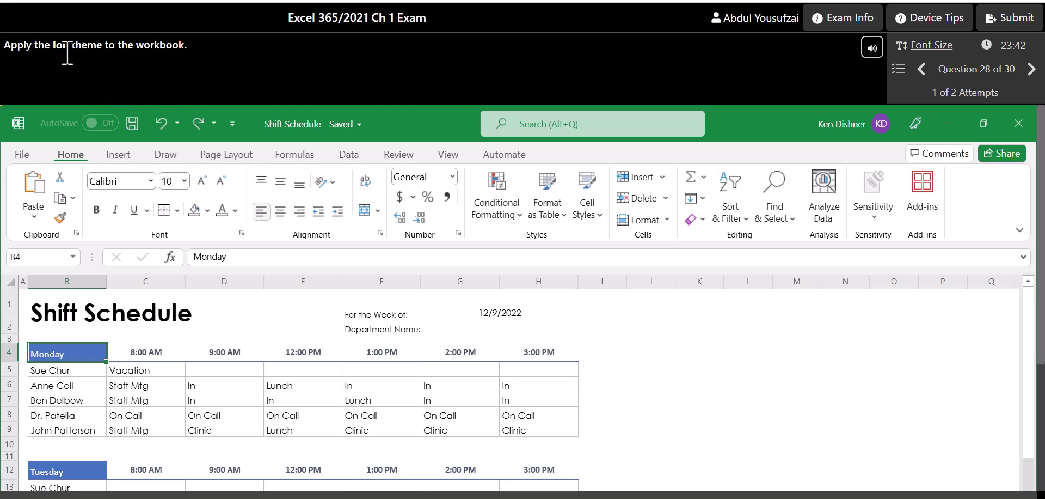
- Apply the Ion theme to the Shift Schedule workbook and continue
click(234, 158)
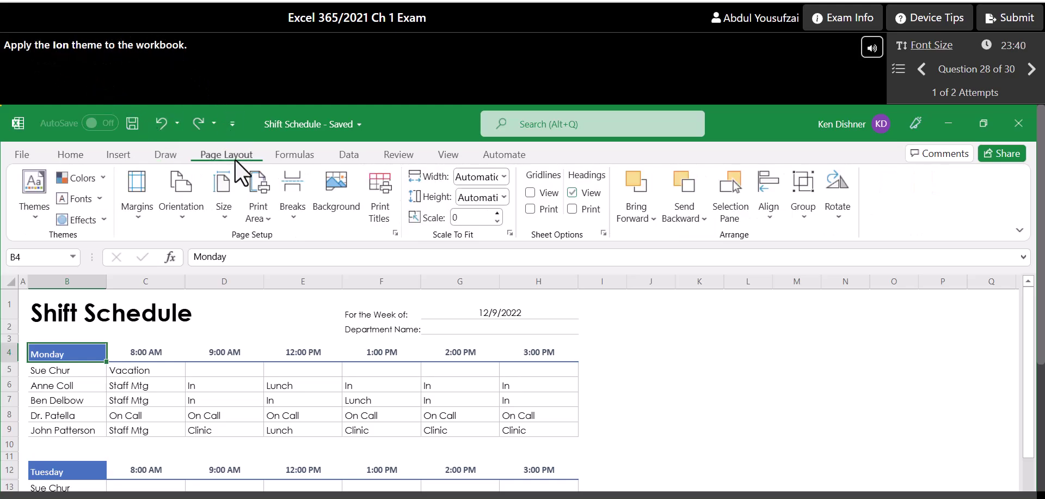
click(37, 217)
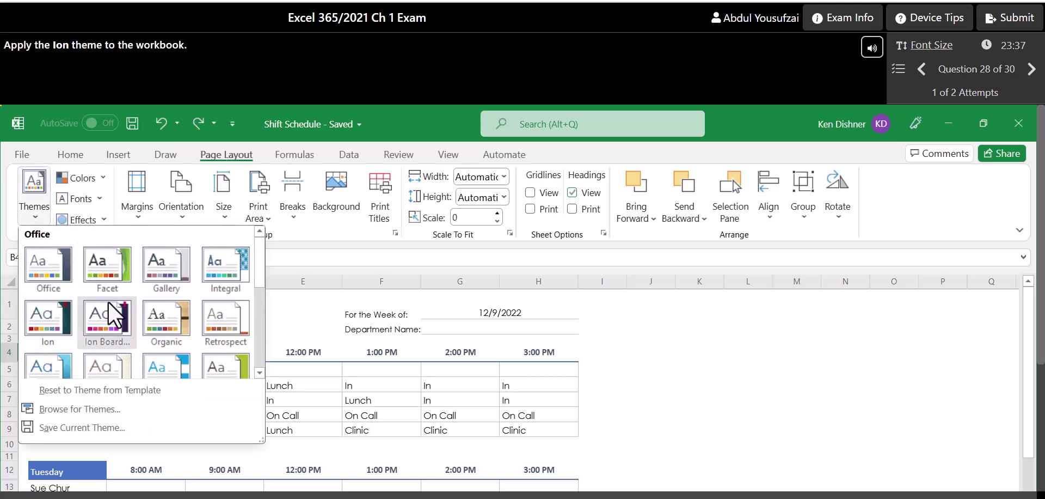
click(50, 323)
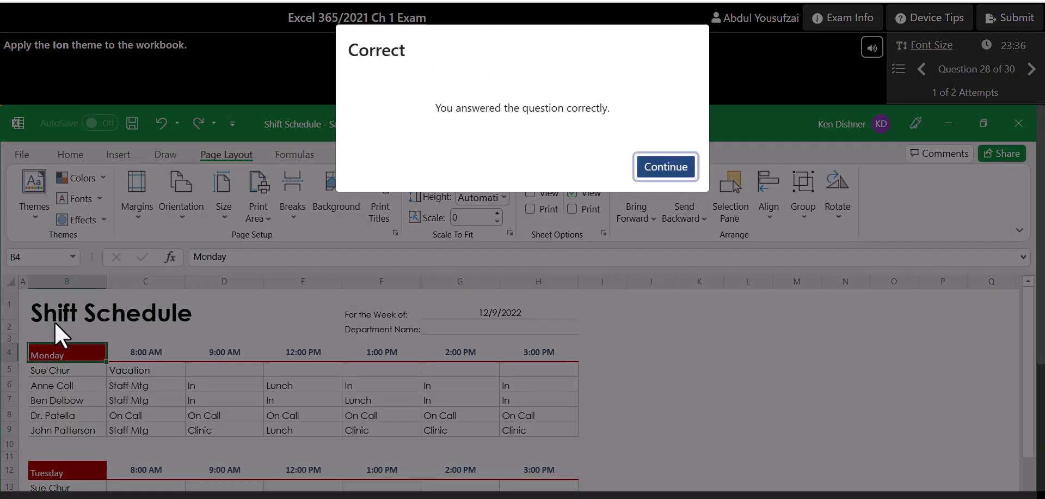
click(665, 168)
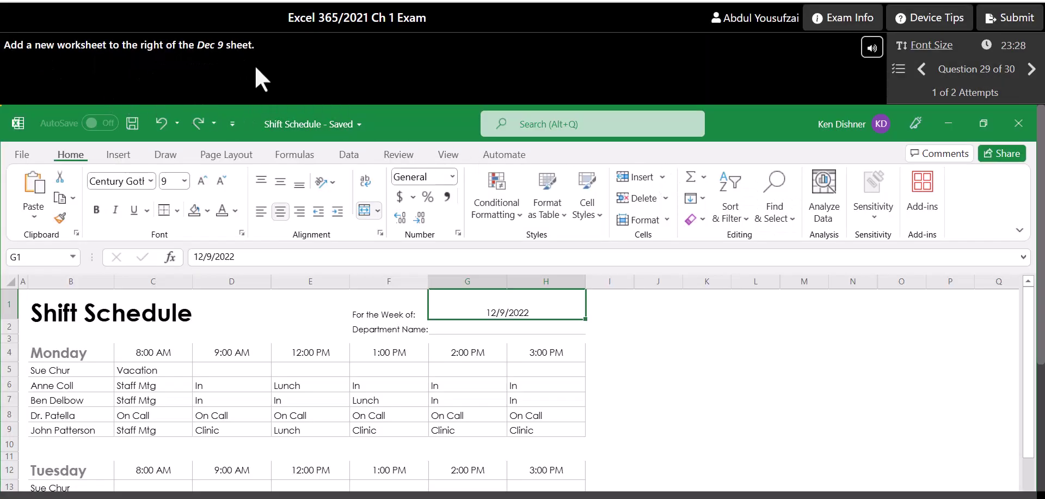
- Add a new worksheet, Sheet1, to the right of Dec 9 and continue to question 30
scroll(318, 337, down, 6)
scroll(314, 308, down, 3)
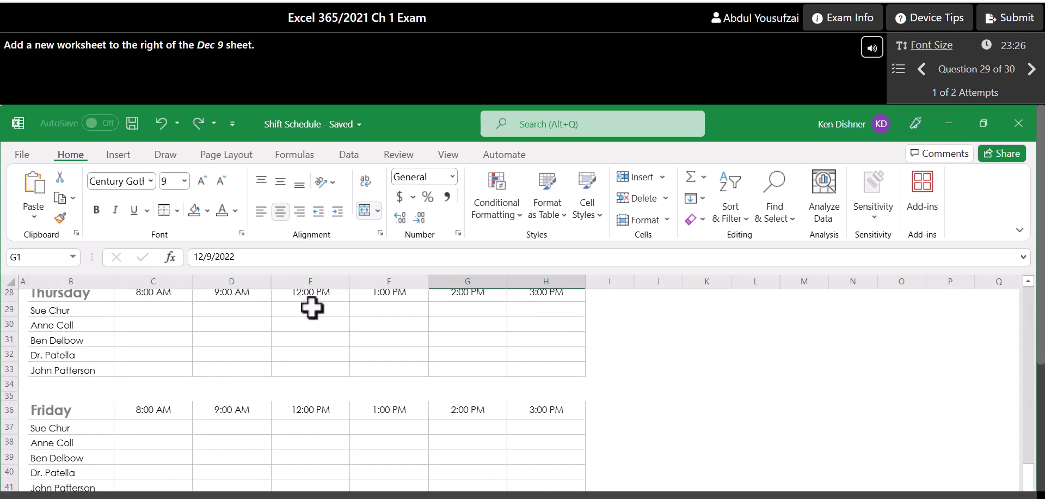
scroll(253, 373, down, 3)
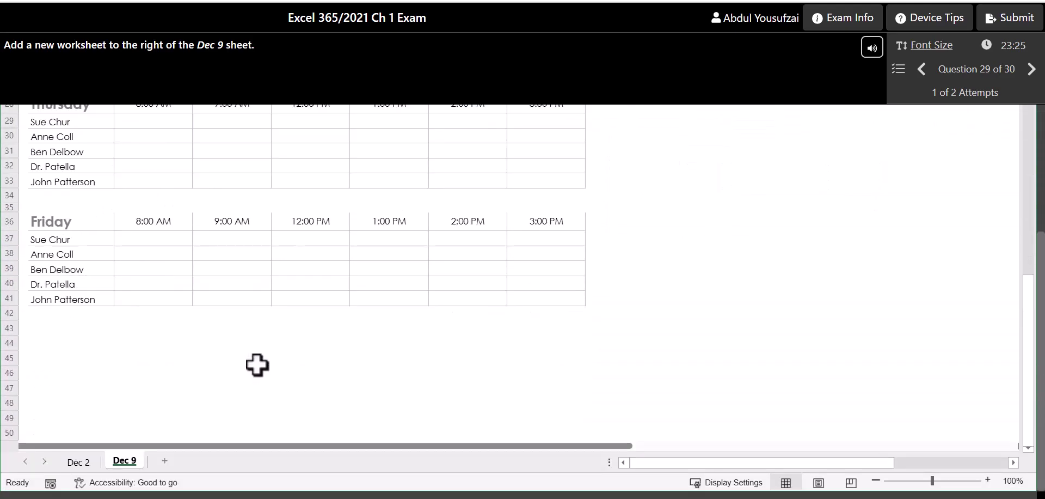
click(165, 460)
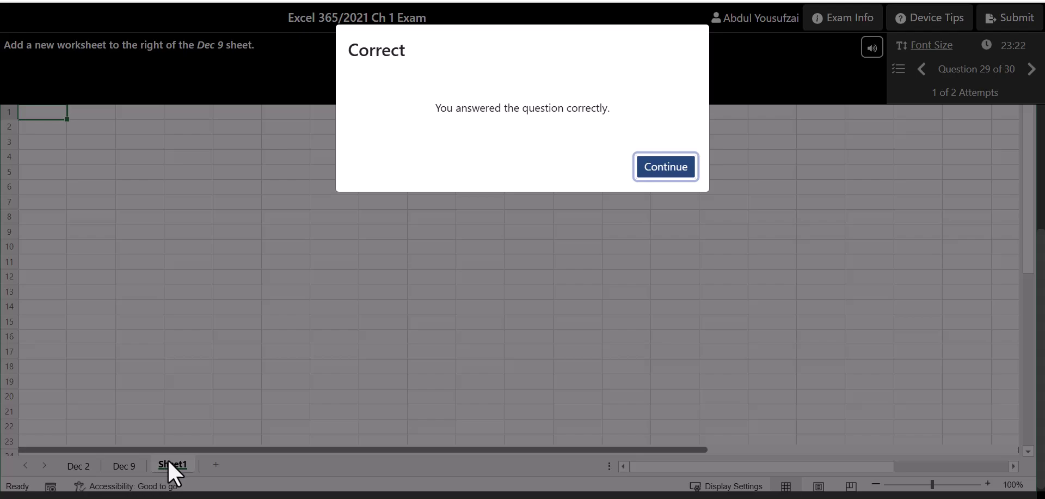
click(671, 168)
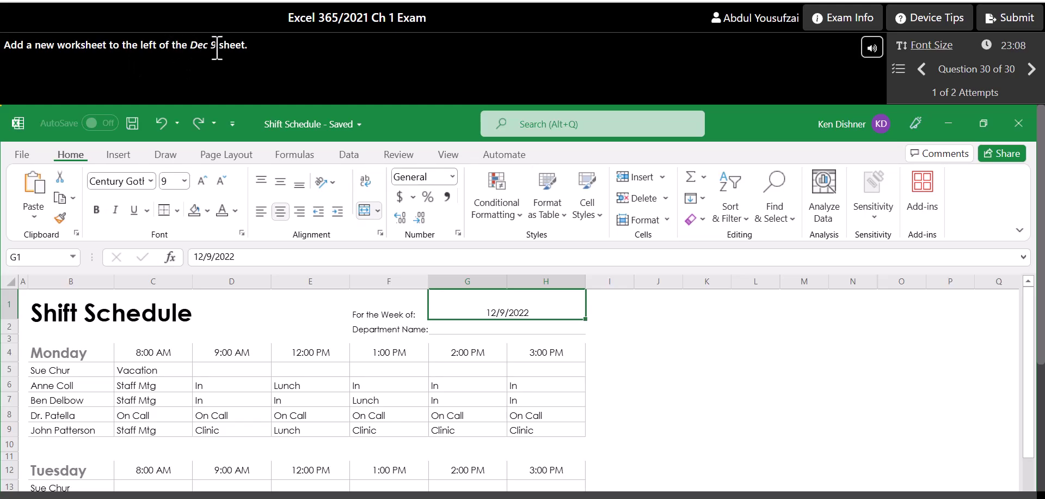
- Insert a new sheet before Dec 9, then submit the exam for a 30/30 score
scroll(327, 349, down, 5)
scroll(336, 354, down, 4)
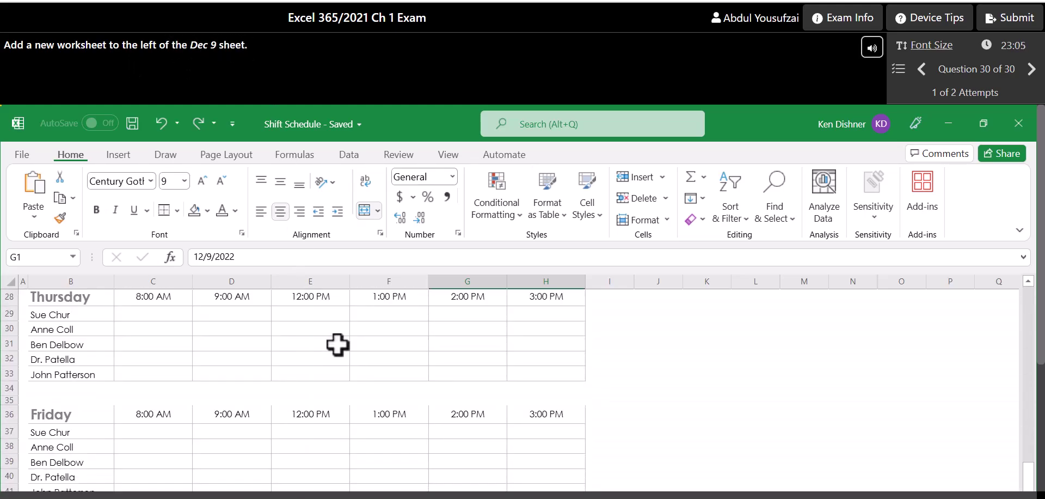
scroll(234, 384, down, 3)
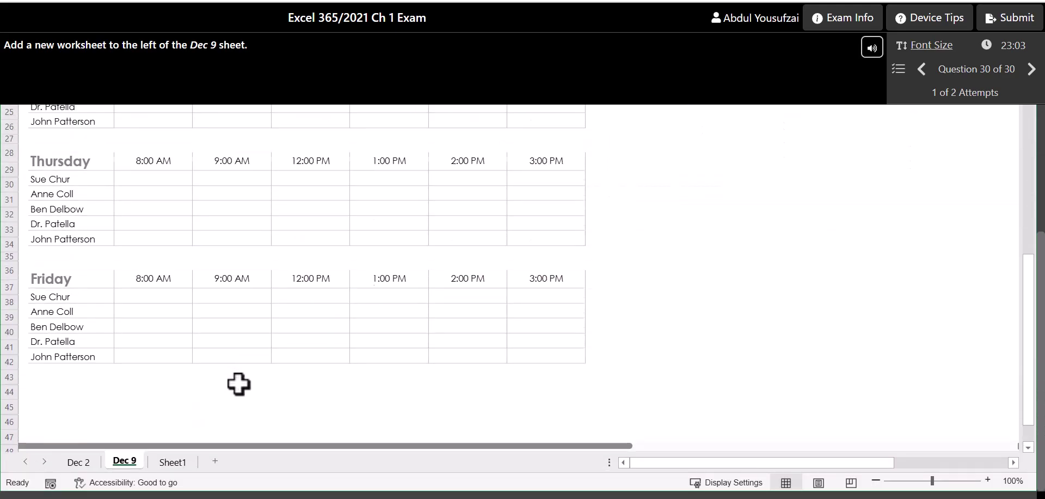
scroll(239, 381, up, 3)
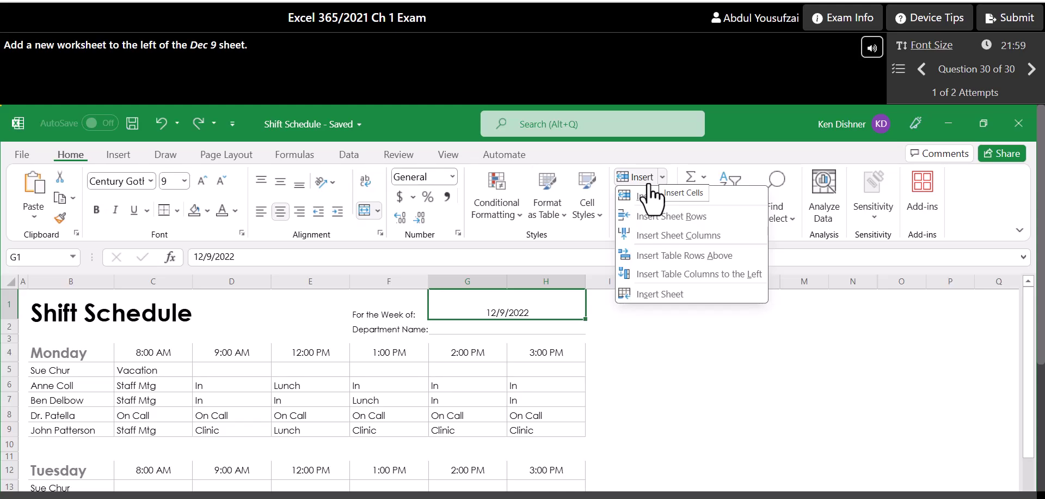
click(661, 295)
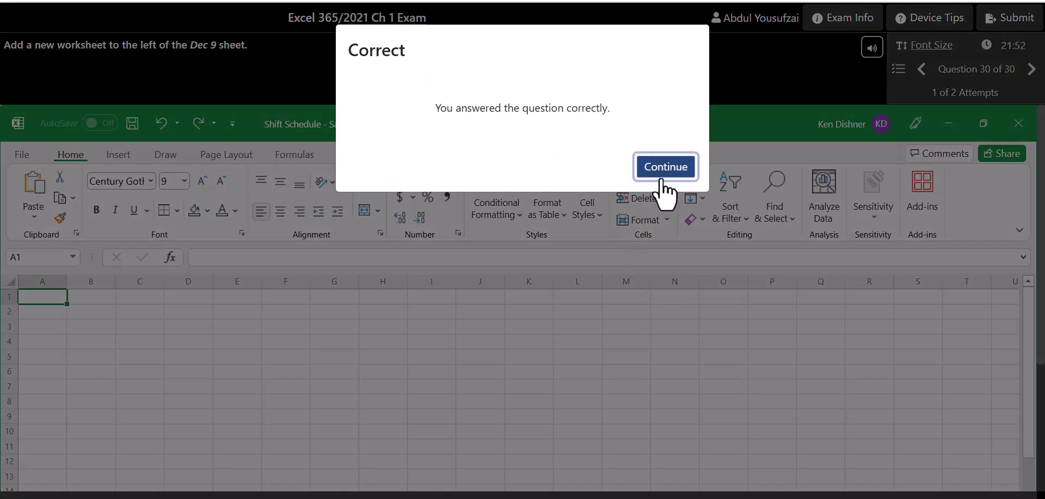
click(660, 168)
click(658, 169)
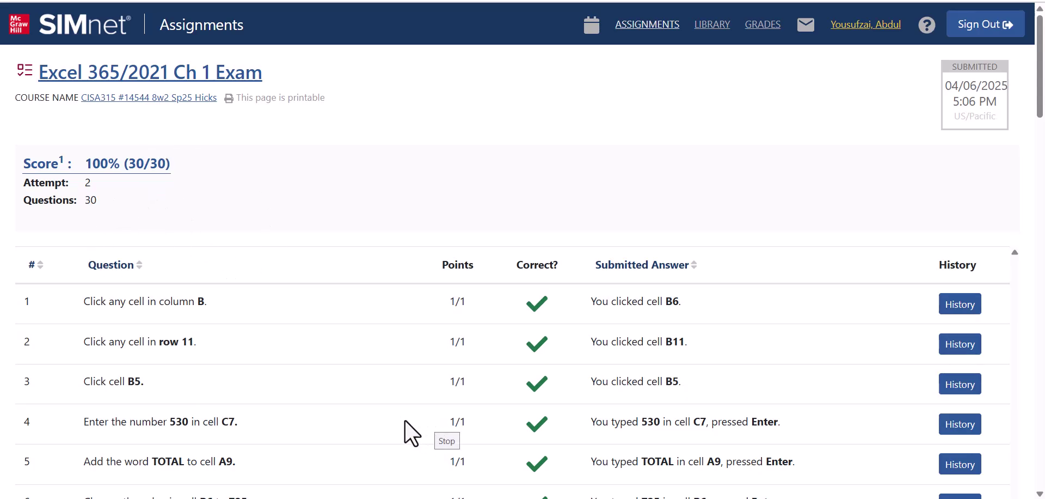
scroll(479, 338, down, 3)
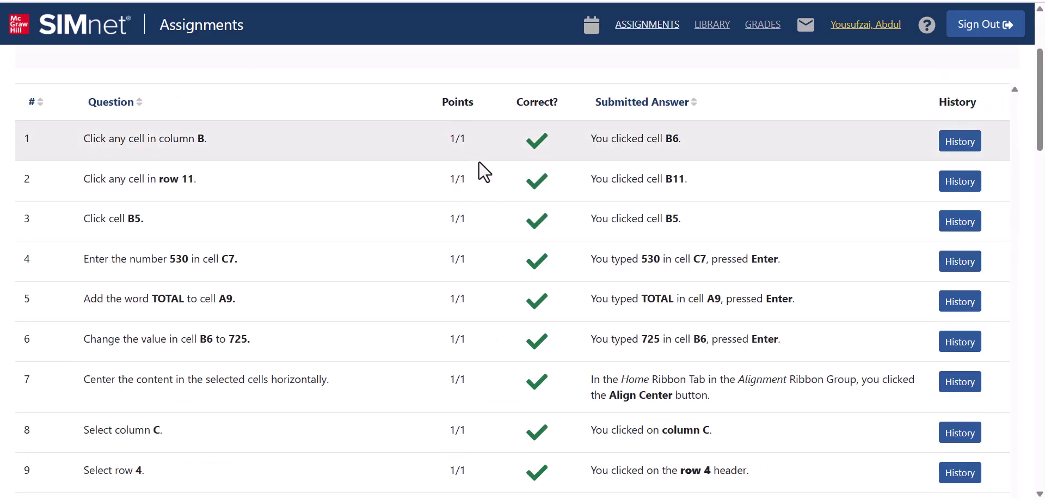
scroll(517, 275, down, 2)
scroll(525, 286, down, 3)
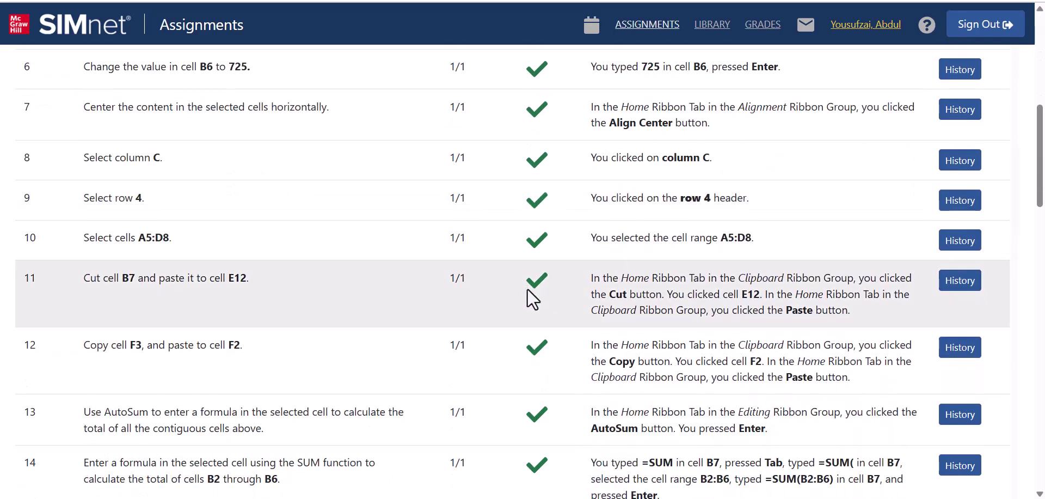
scroll(531, 294, down, 3)
scroll(537, 302, down, 2)
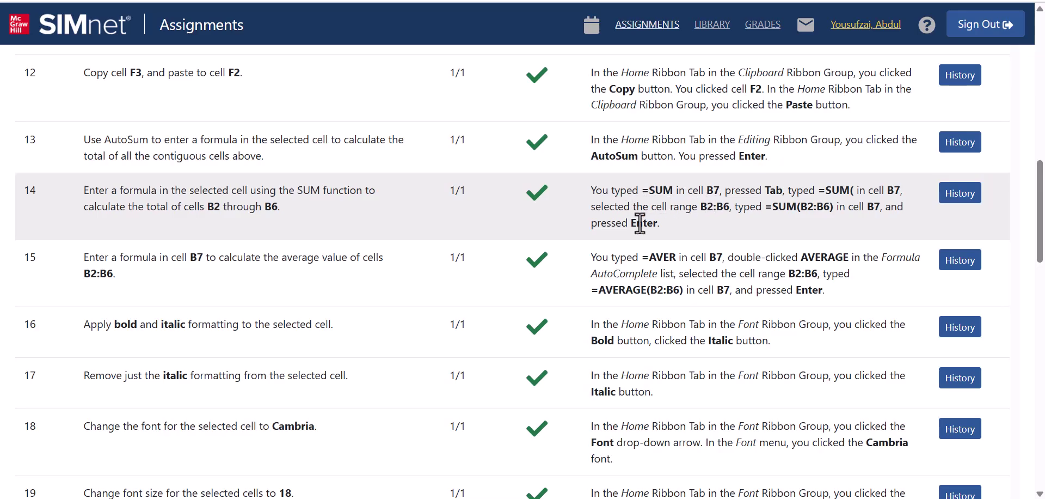
scroll(758, 278, up, 2)
scroll(762, 272, up, 3)
scroll(766, 271, up, 1)
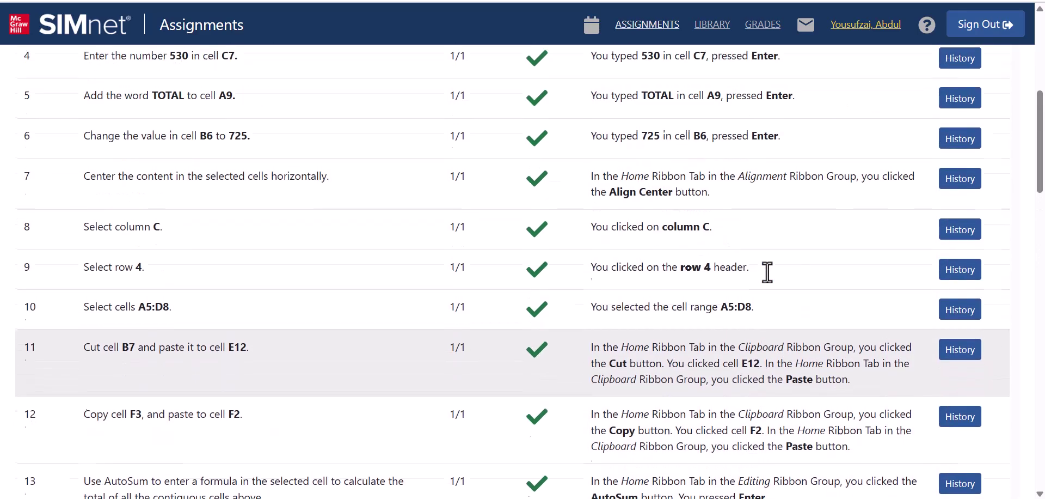
scroll(766, 271, up, 1)
scroll(766, 271, up, 1)
scroll(764, 272, up, 2)
scroll(759, 278, down, 3)
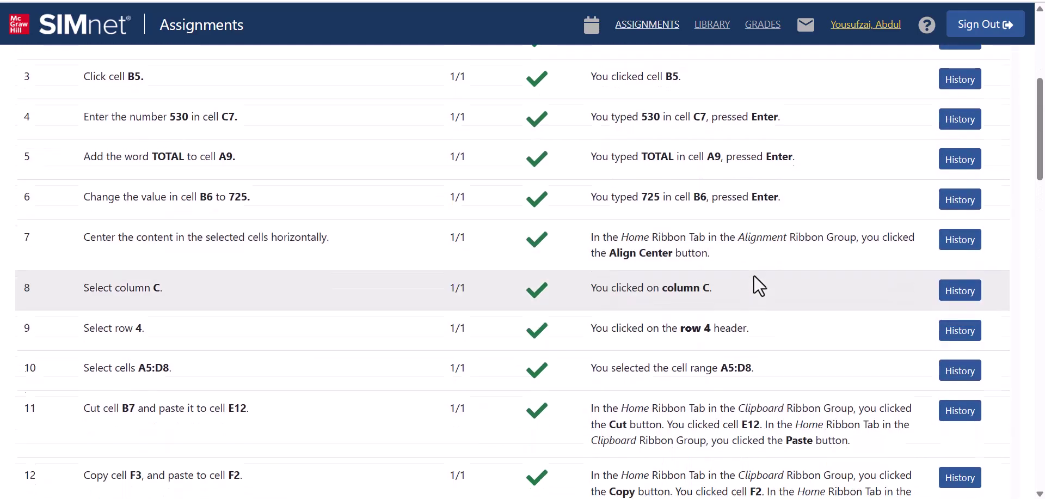
scroll(746, 278, down, 2)
scroll(740, 275, down, 4)
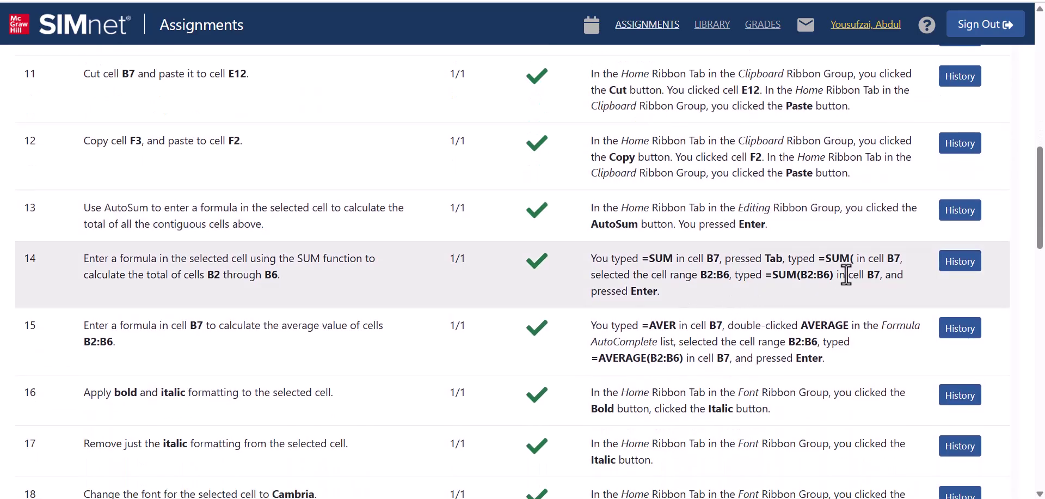
scroll(718, 366, down, 2)
scroll(718, 366, down, 2)
scroll(713, 364, down, 2)
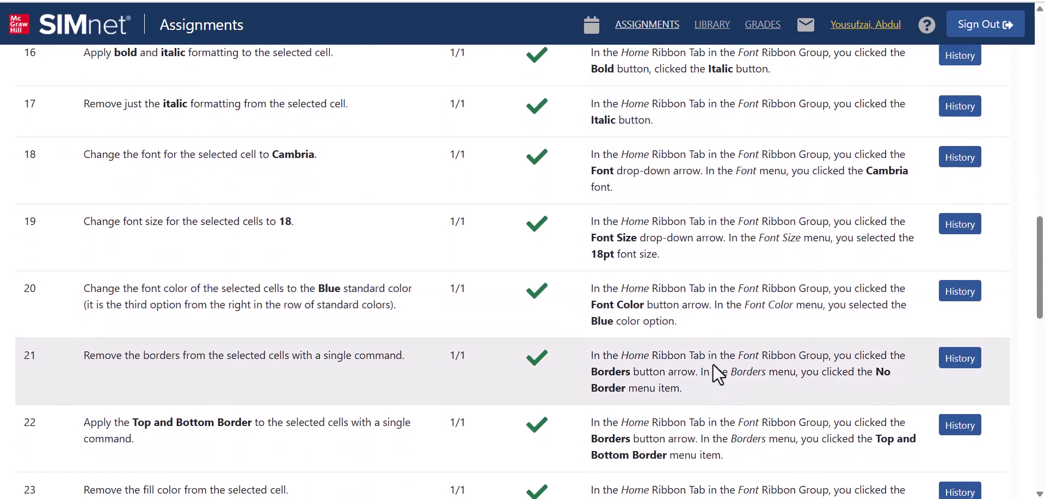
scroll(713, 365, down, 2)
scroll(719, 353, down, 3)
scroll(690, 347, down, 2)
scroll(690, 347, down, 2)
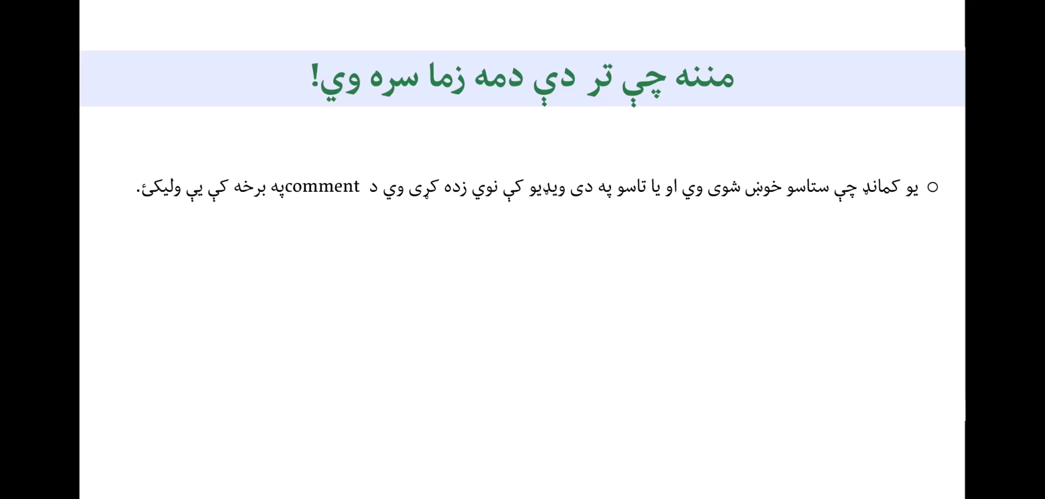
- Reveal the share-the-video and feedback bullets plus the channel-subscription note
click(537, 271)
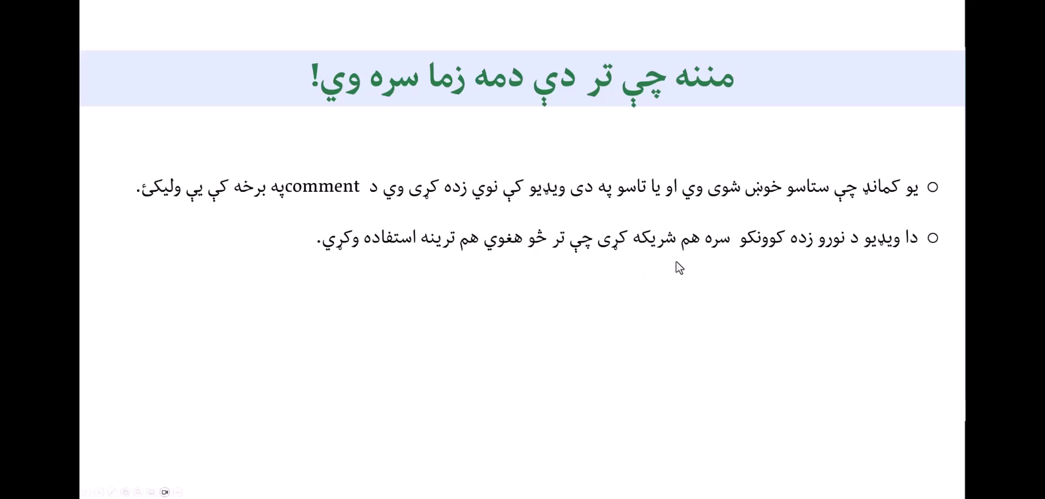
click(677, 292)
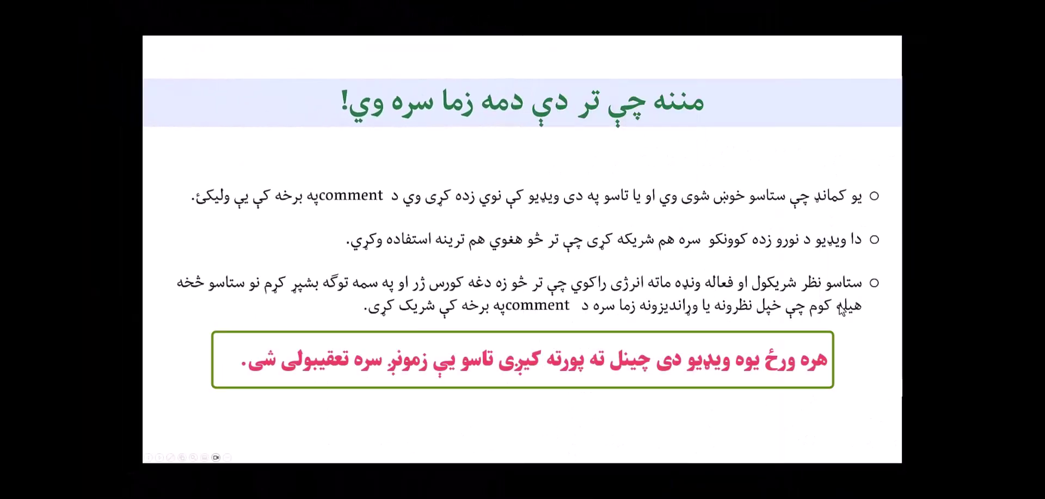